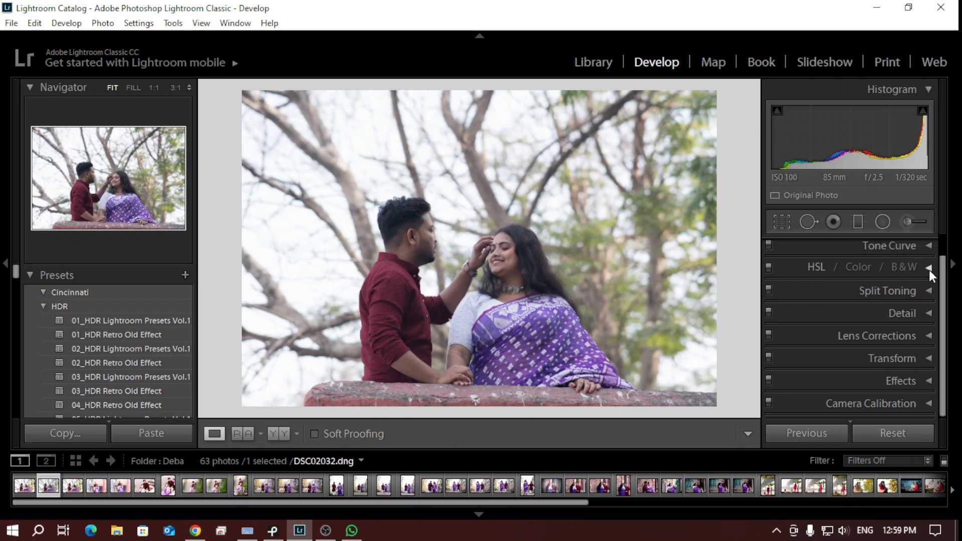
Expand the Basic adjustments and set the photo's white balance temperature to 5691
drag(944, 265, 945, 243)
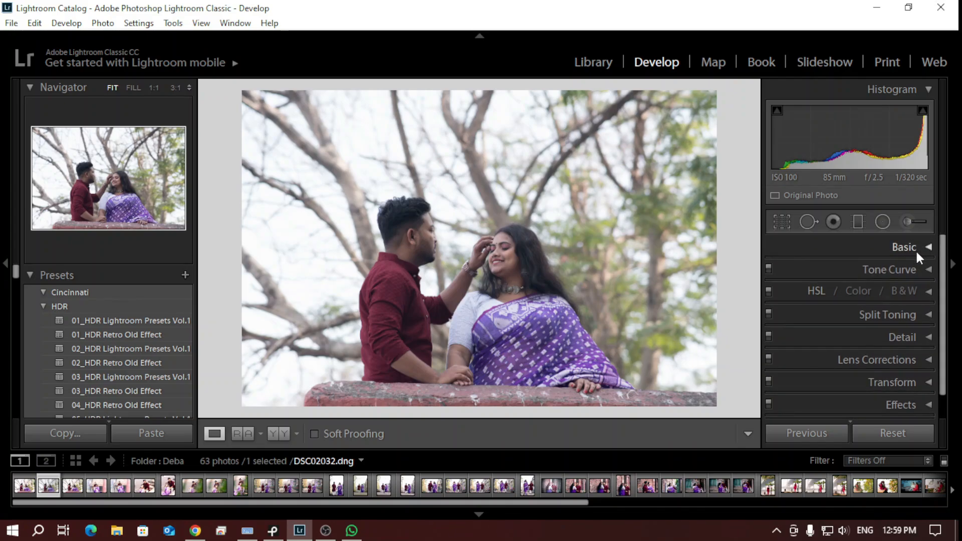
click(929, 248)
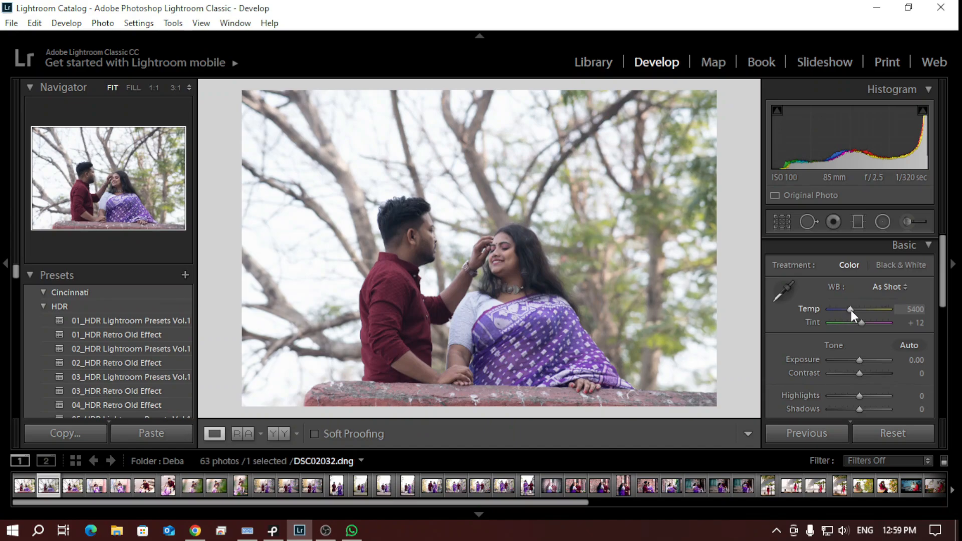
key(Down)
key(Down)
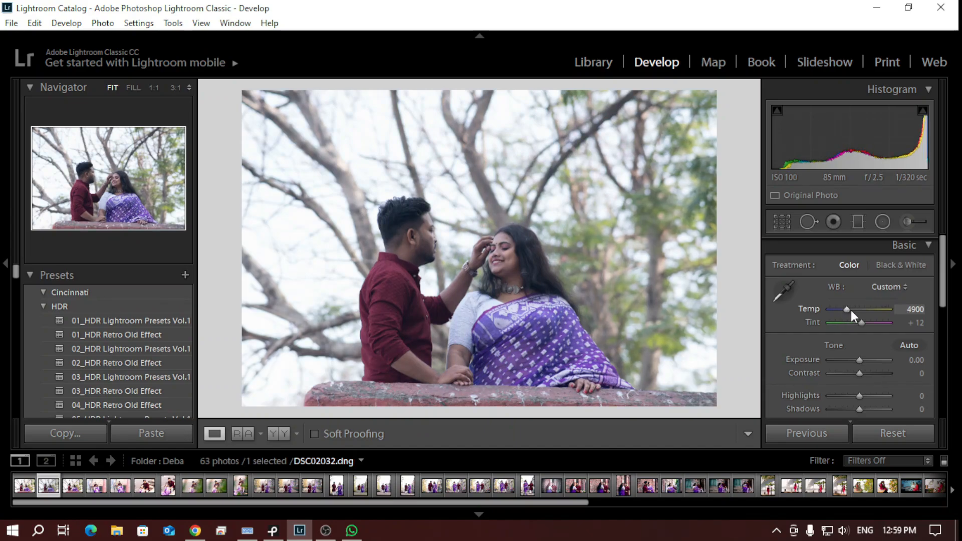
key(Down)
key(Down)
key(Down)
key(Down)
key(Down)
key(Down)
key(Down)
key(Down)
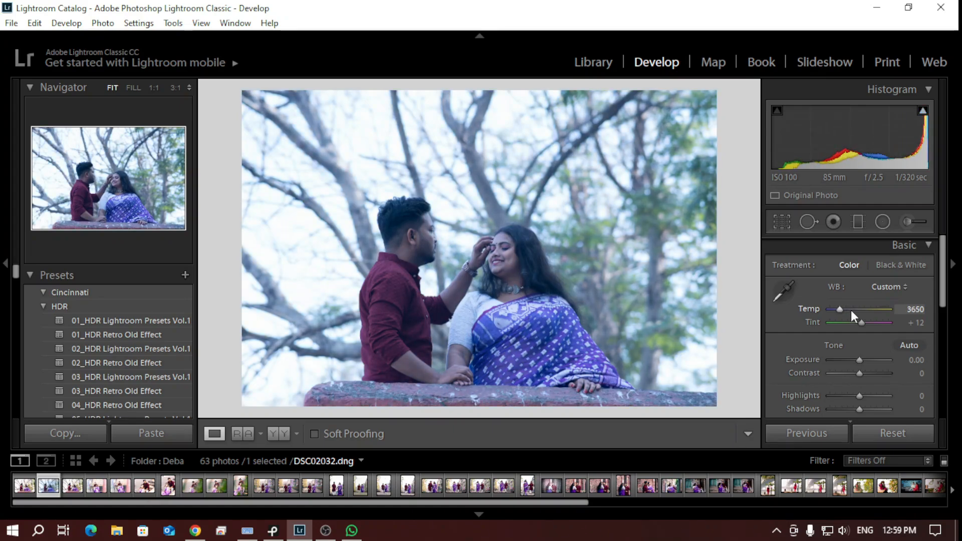
key(Down)
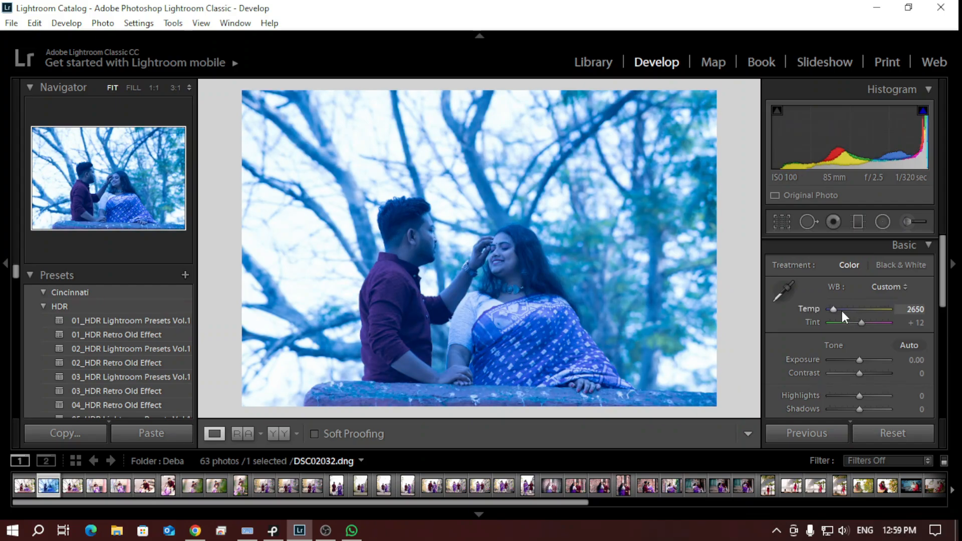
drag(832, 309, 856, 309)
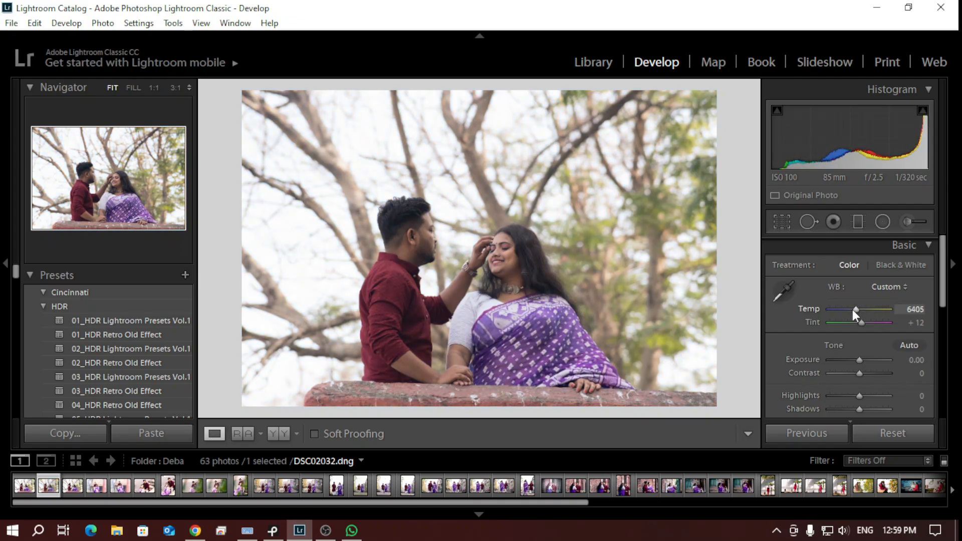
drag(854, 311, 848, 311)
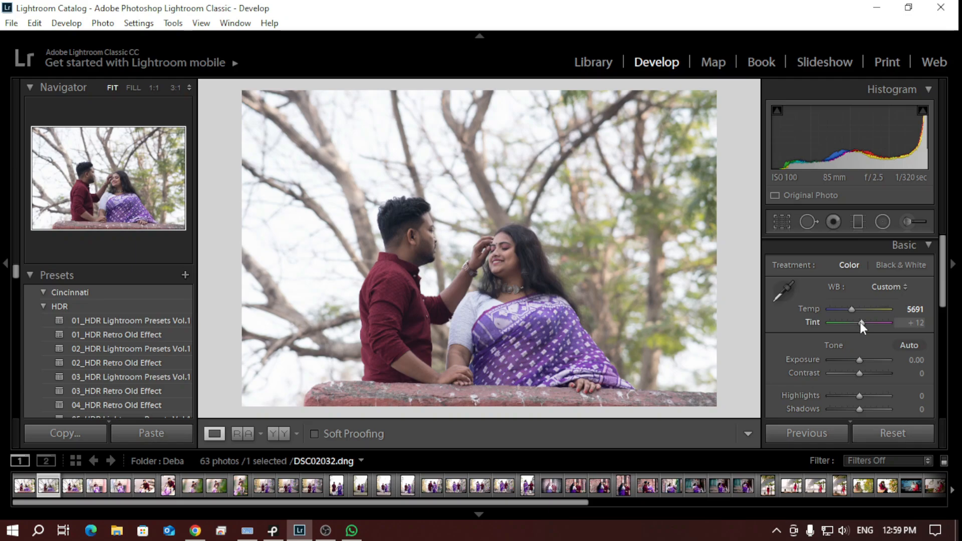
Shift the photo's white balance tint slightly toward green, to -7
drag(860, 324, 857, 324)
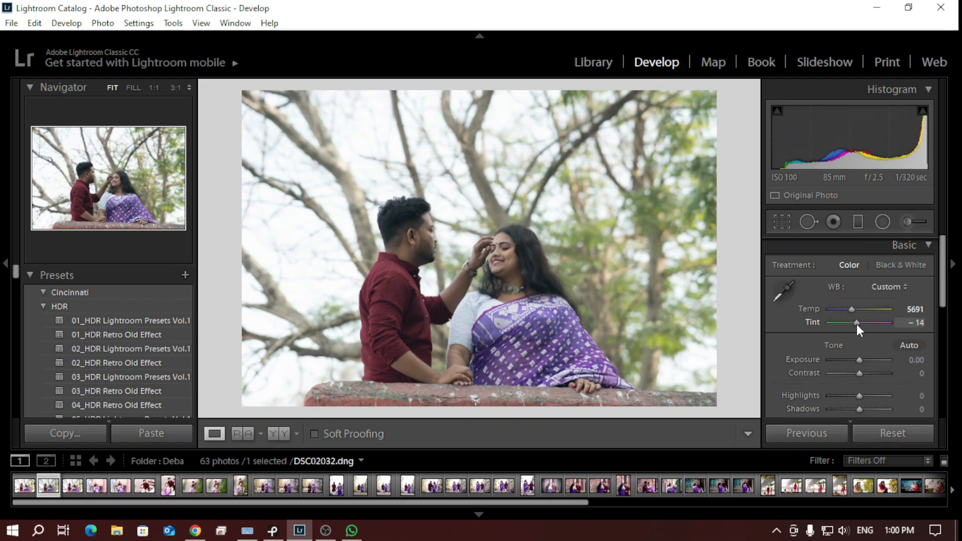
mouse_move(856, 324)
mouse_down()
mouse_move(832, 328)
mouse_move(868, 339)
mouse_move(859, 334)
mouse_up()
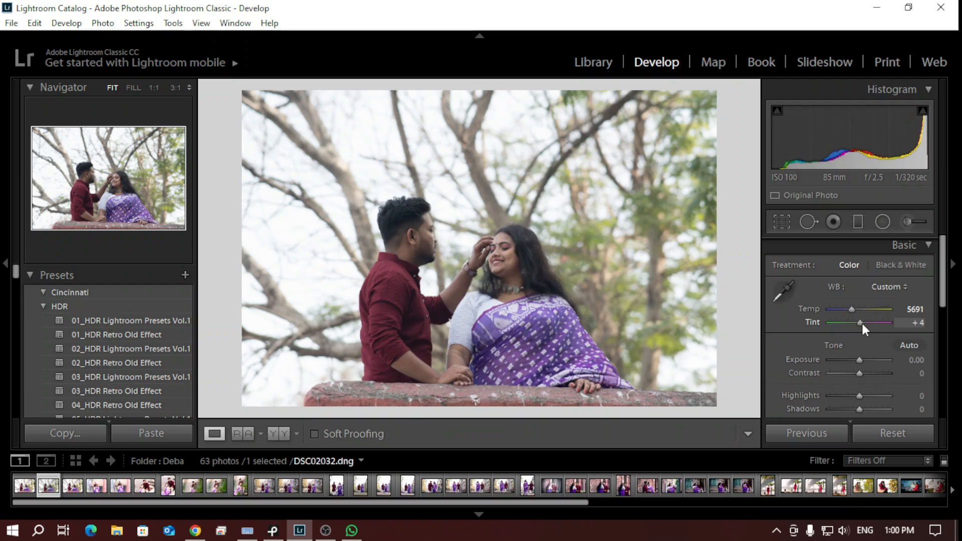
drag(860, 323, 860, 324)
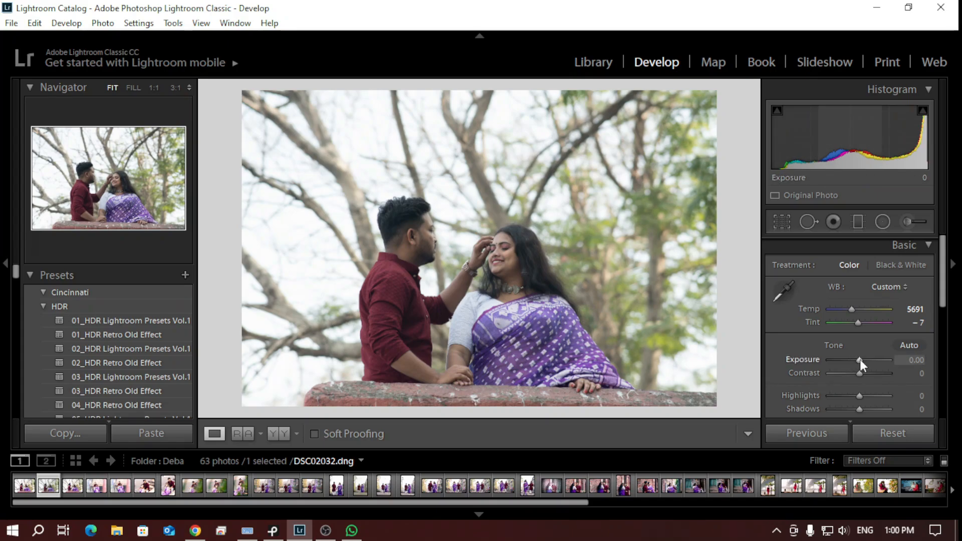
Try darker and brighter exposures on the photo, settling on an Exposure of -0.10
mouse_move(859, 359)
mouse_down()
mouse_move(817, 359)
mouse_move(904, 350)
mouse_move(860, 361)
mouse_up()
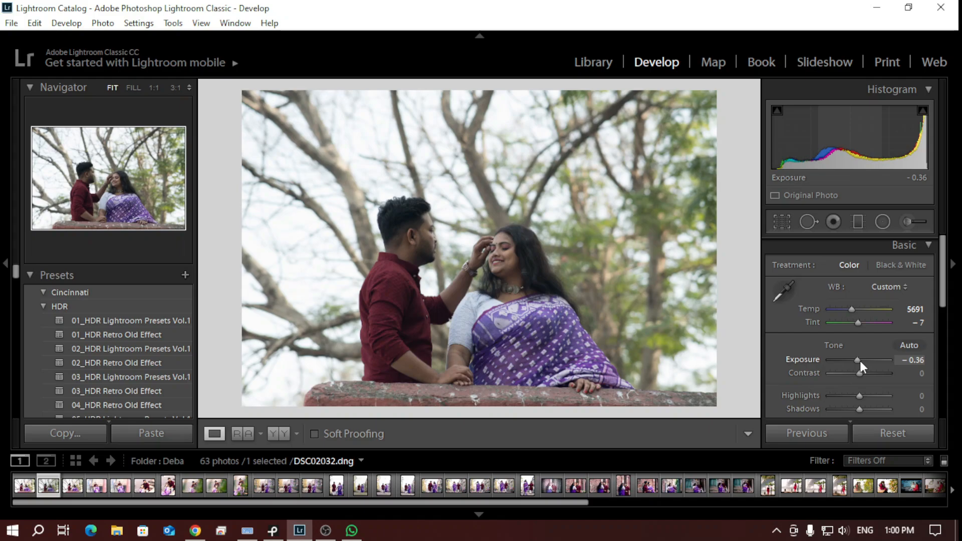
drag(859, 361, 863, 361)
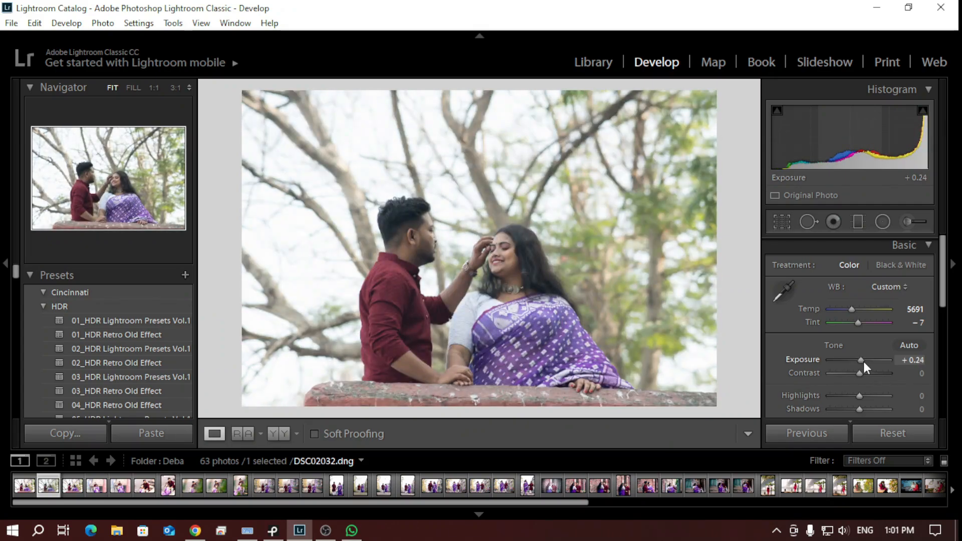
drag(863, 362, 857, 363)
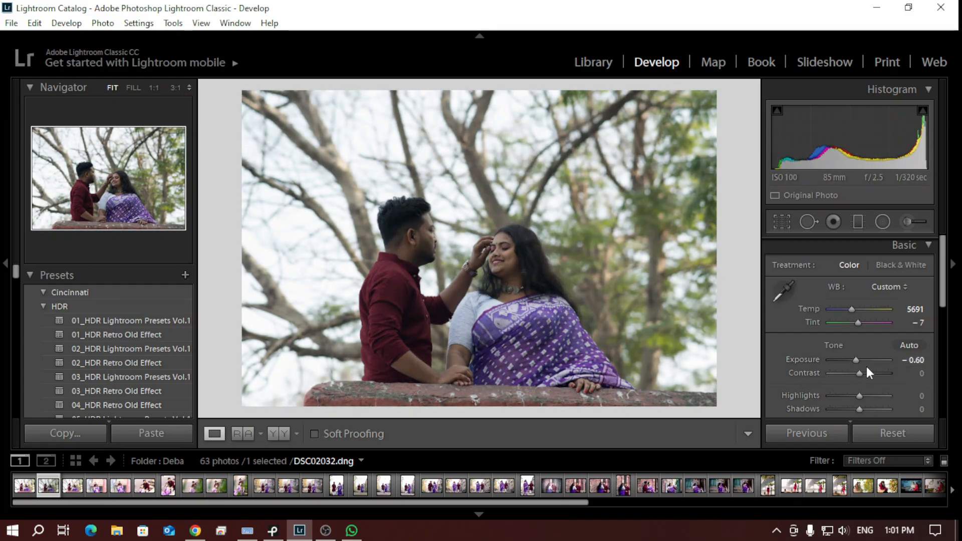
key(Up)
key(Up)
key(Up)
key(Up)
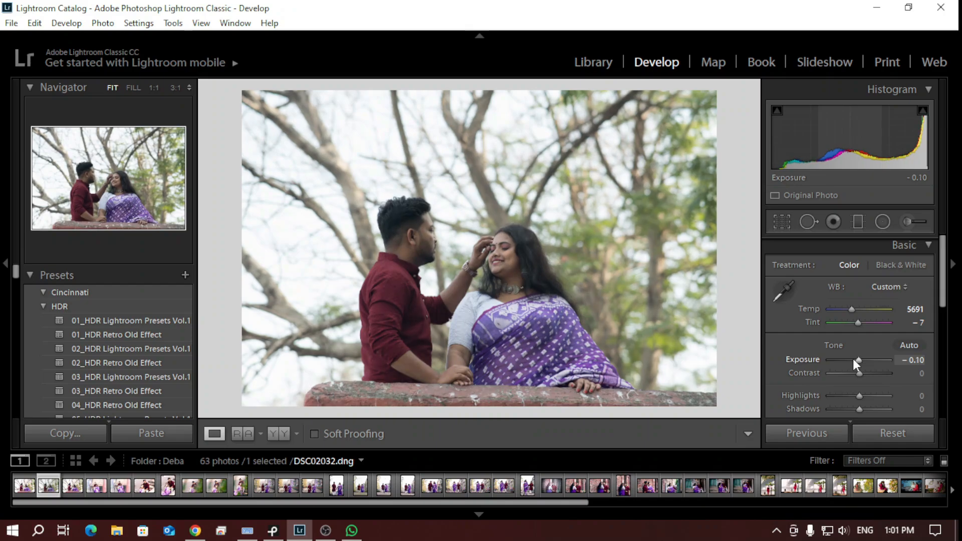
key(Up)
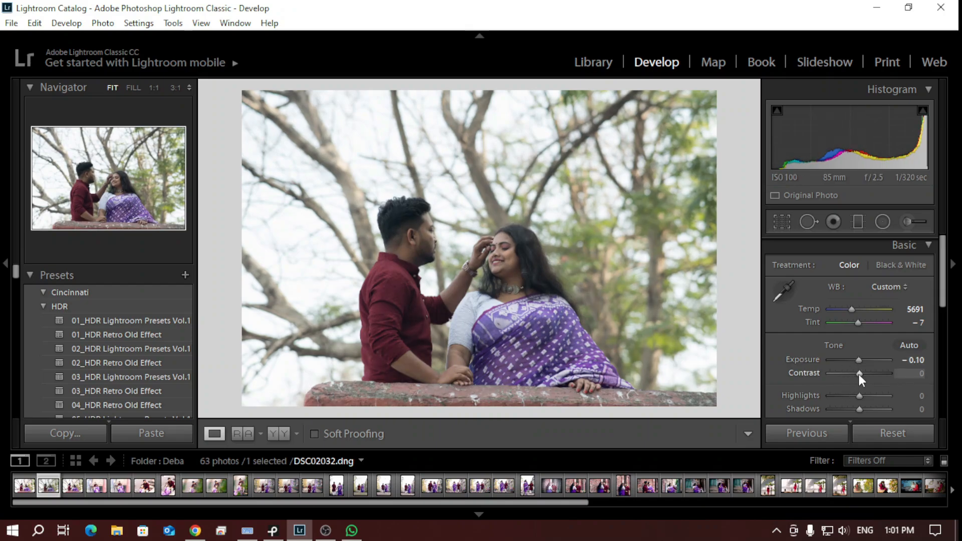
Test the photo's contrast at its minimum, then set Contrast to +7
drag(858, 374, 818, 376)
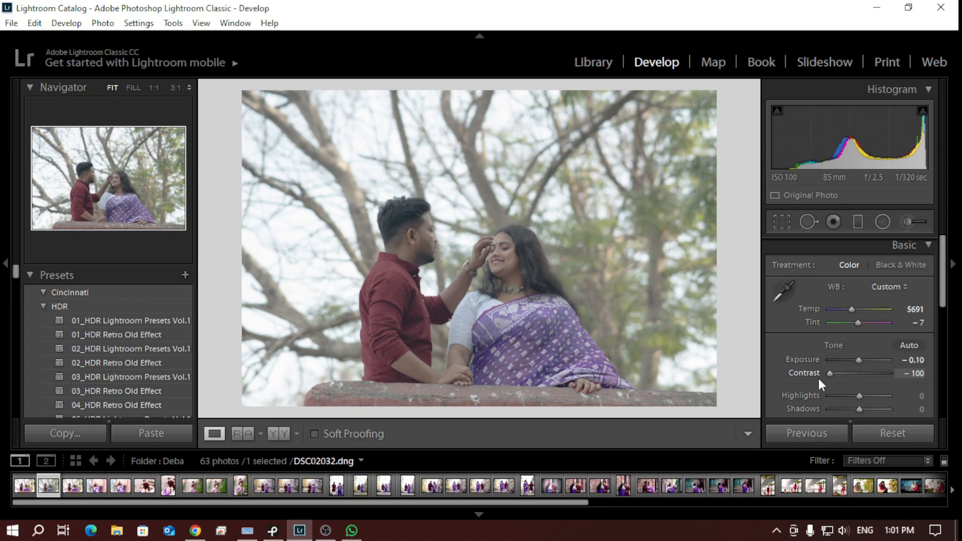
drag(824, 378, 859, 379)
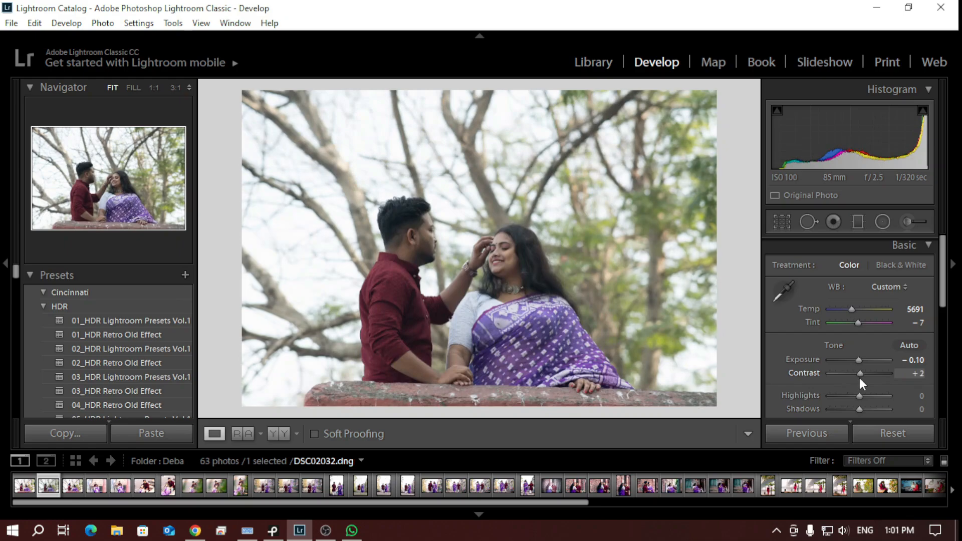
key(Up)
key(Up)
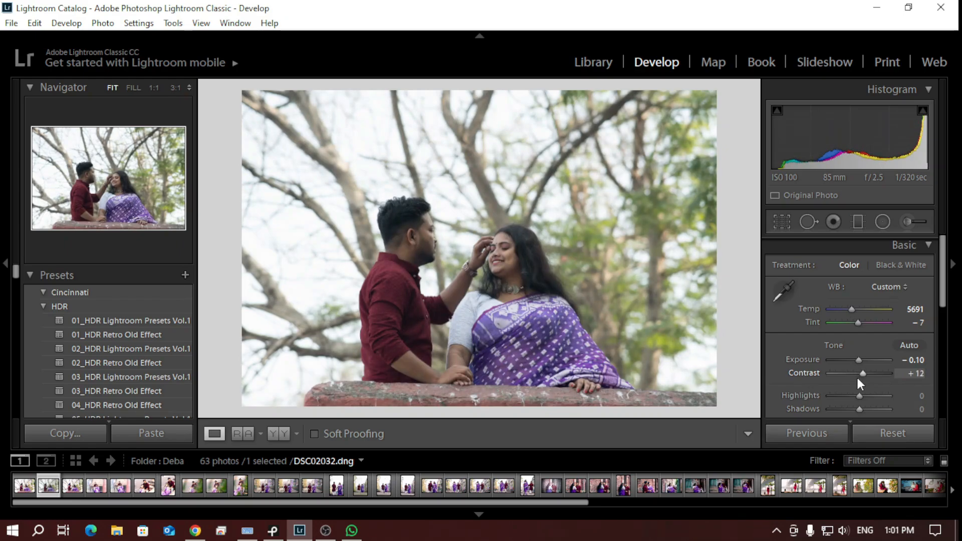
key(Down)
Lower the photo's Highlights to -50 and lift its Shadows to +12
scroll(939, 312, down, 4)
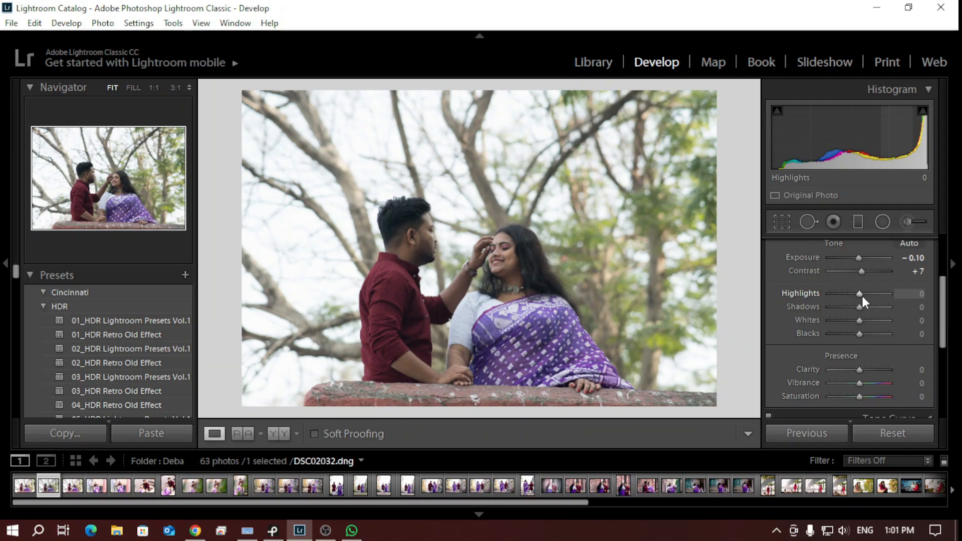
mouse_move(861, 294)
mouse_down()
mouse_move(796, 296)
mouse_move(907, 297)
mouse_move(836, 302)
mouse_move(845, 299)
mouse_up()
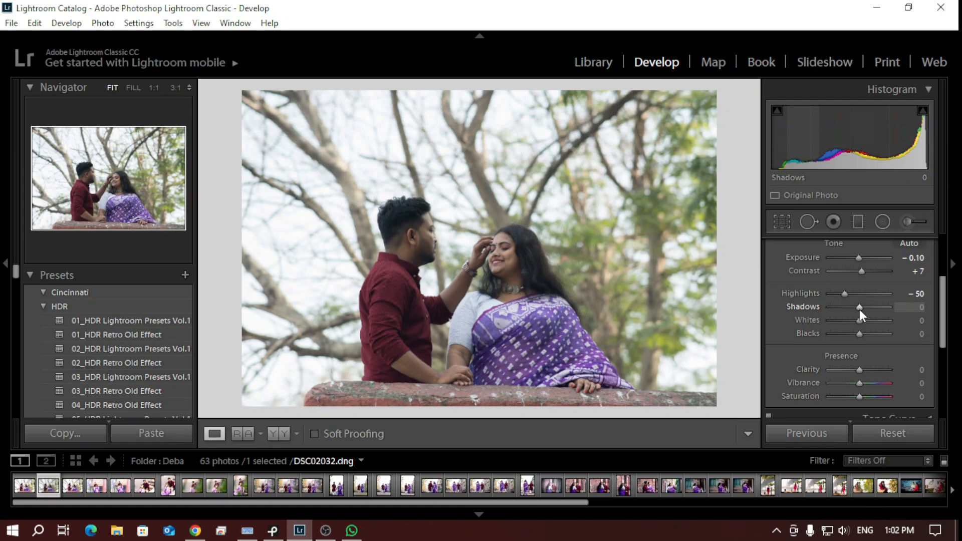
drag(859, 309, 815, 310)
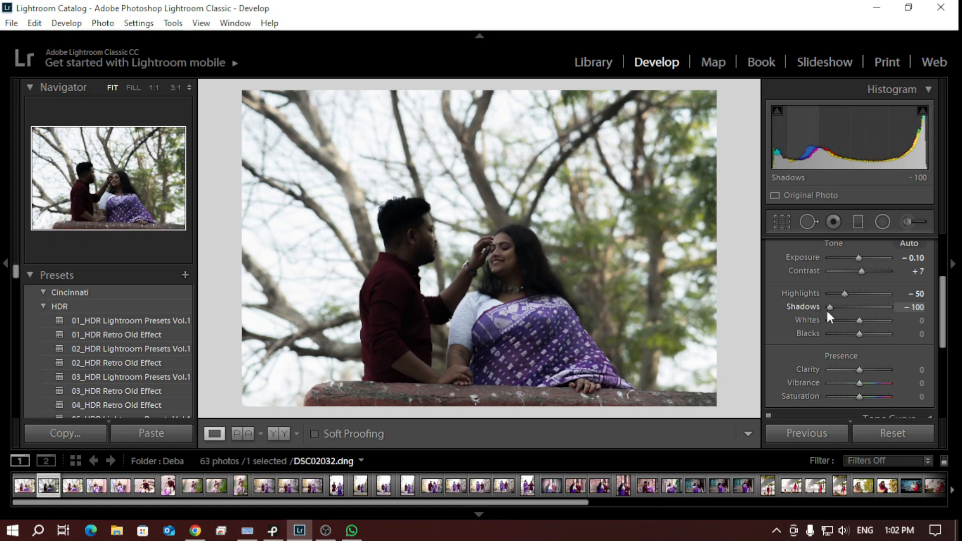
drag(826, 312, 863, 315)
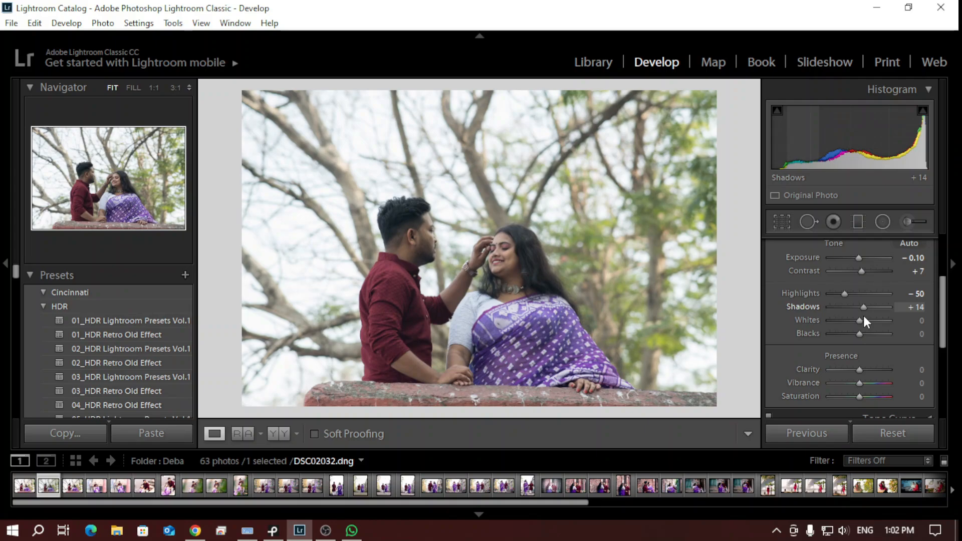
drag(864, 315, 863, 315)
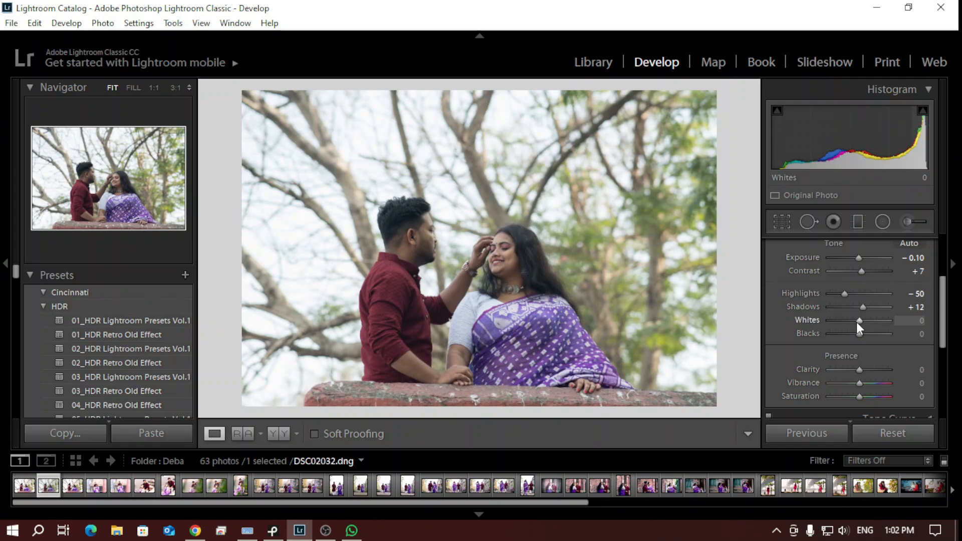
Reduce the photo's Whites to -14 in the tone adjustments
mouse_move(858, 321)
mouse_down()
mouse_move(805, 333)
mouse_move(885, 325)
mouse_move(812, 332)
mouse_move(831, 339)
mouse_move(894, 325)
mouse_move(870, 321)
mouse_move(816, 338)
mouse_move(863, 346)
mouse_move(899, 331)
mouse_move(816, 337)
mouse_move(879, 325)
mouse_move(805, 319)
mouse_move(887, 320)
mouse_move(811, 336)
mouse_move(885, 328)
mouse_move(830, 328)
mouse_move(870, 326)
mouse_move(857, 325)
mouse_up()
mouse_move(857, 325)
mouse_down()
mouse_move(833, 322)
mouse_move(851, 329)
mouse_up()
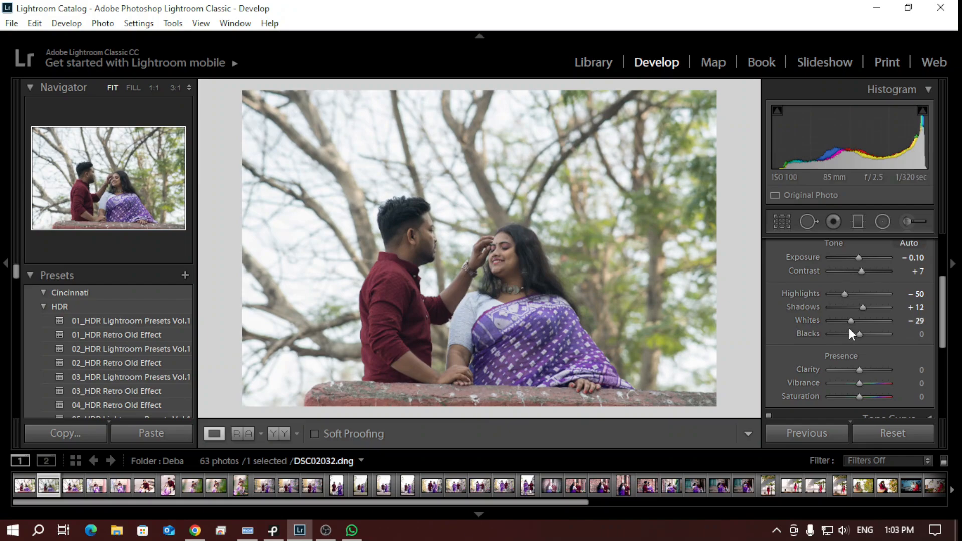
scroll(849, 327, up, 1)
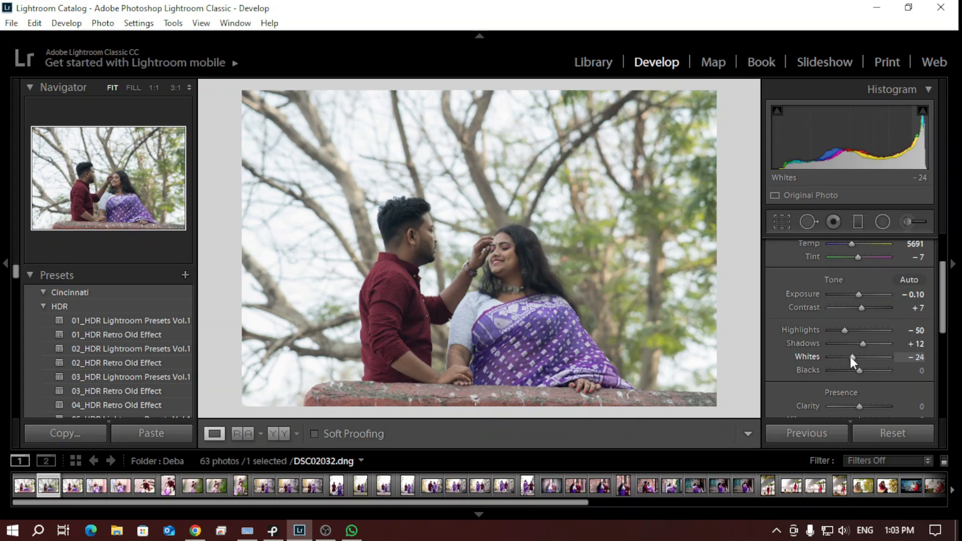
scroll(849, 356, up, 3)
scroll(851, 357, up, 1)
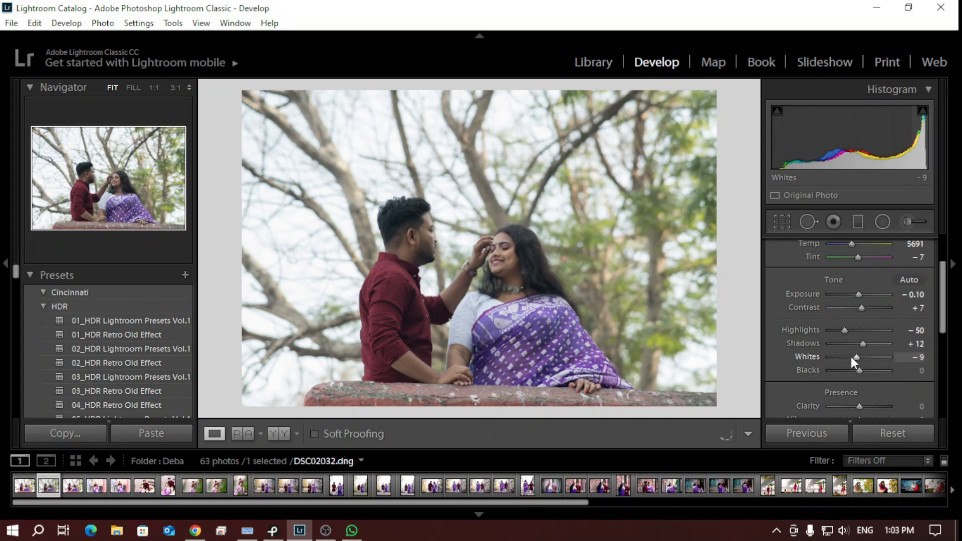
scroll(851, 357, down, 1)
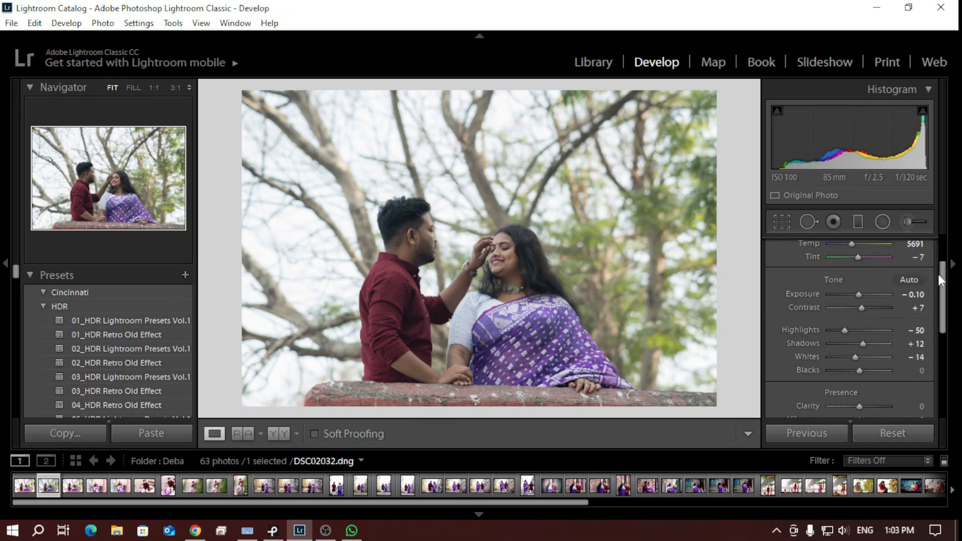
Try a darker black point on the photo, then set Blacks to +6
drag(944, 283, 945, 300)
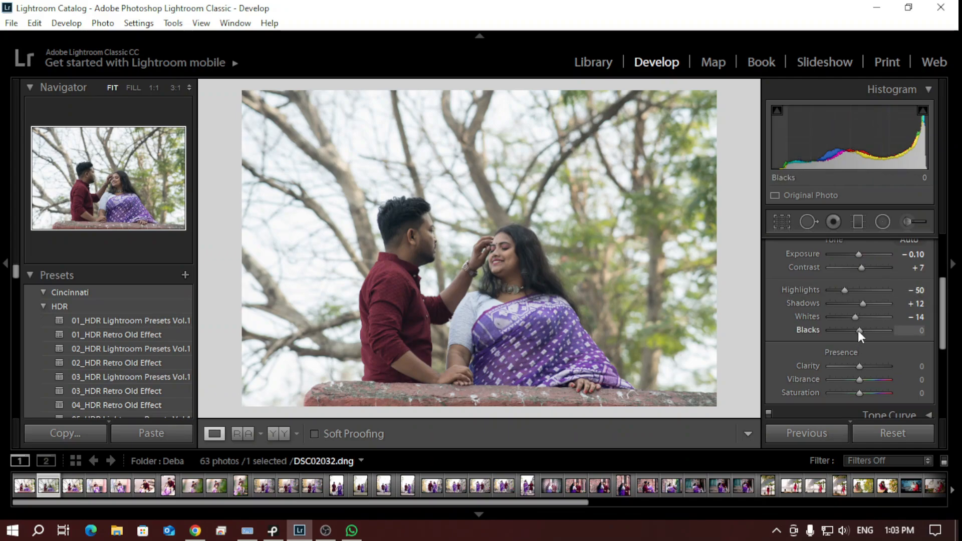
mouse_move(858, 330)
mouse_down()
mouse_move(812, 332)
mouse_move(890, 342)
mouse_move(802, 333)
mouse_move(852, 342)
mouse_up()
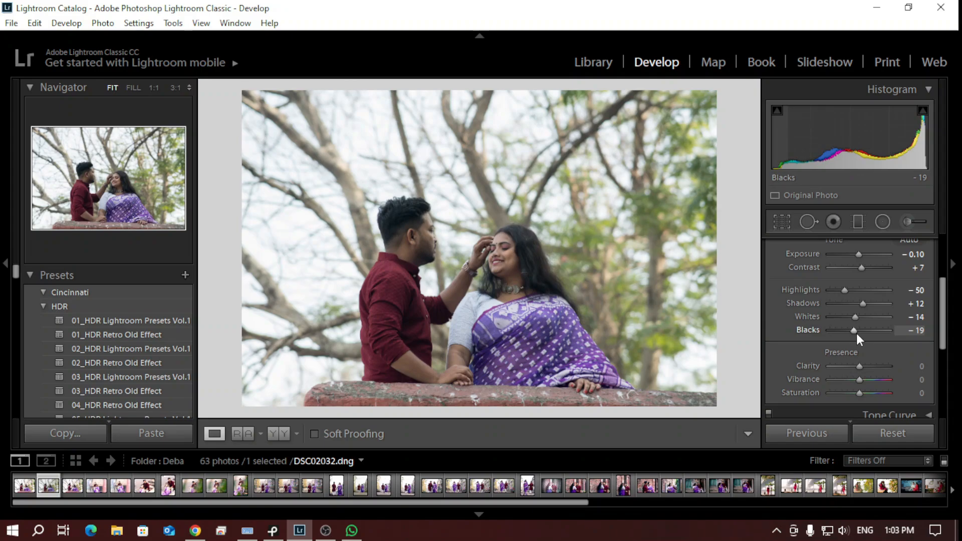
key(Up)
key(Up)
key(Up)
key(Up)
key(Up)
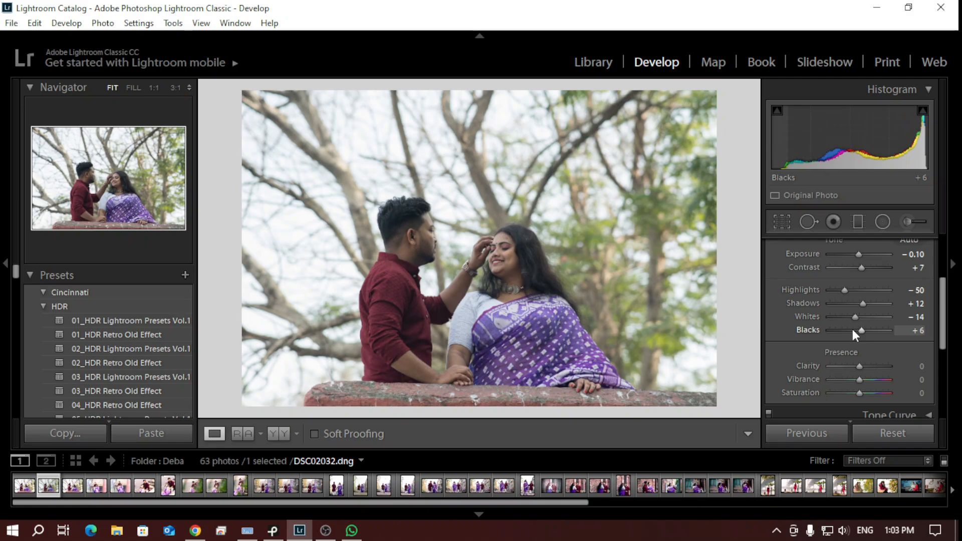
key(Up)
key(Down)
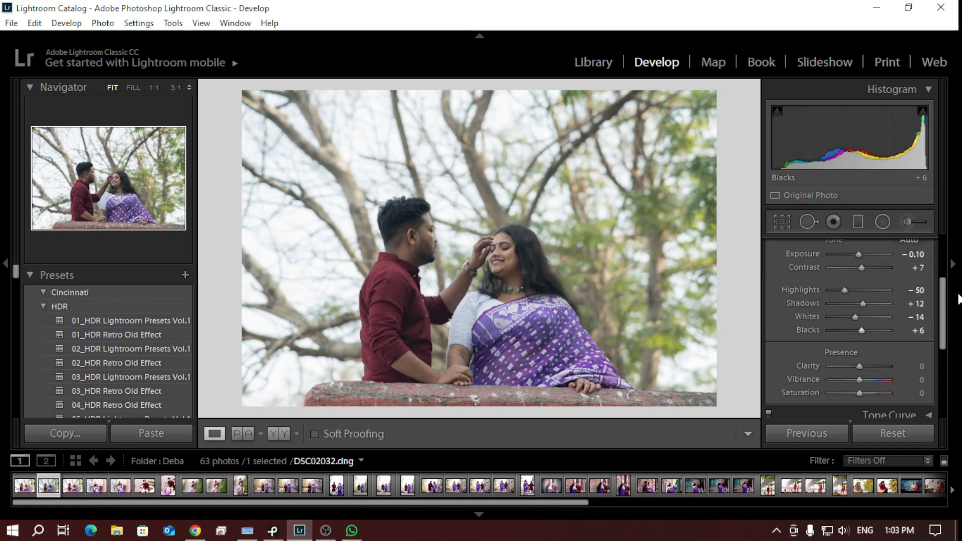
Set the photo's Clarity to +5 and its Vibrance to +14 in the presence adjustments
drag(945, 310, 936, 333)
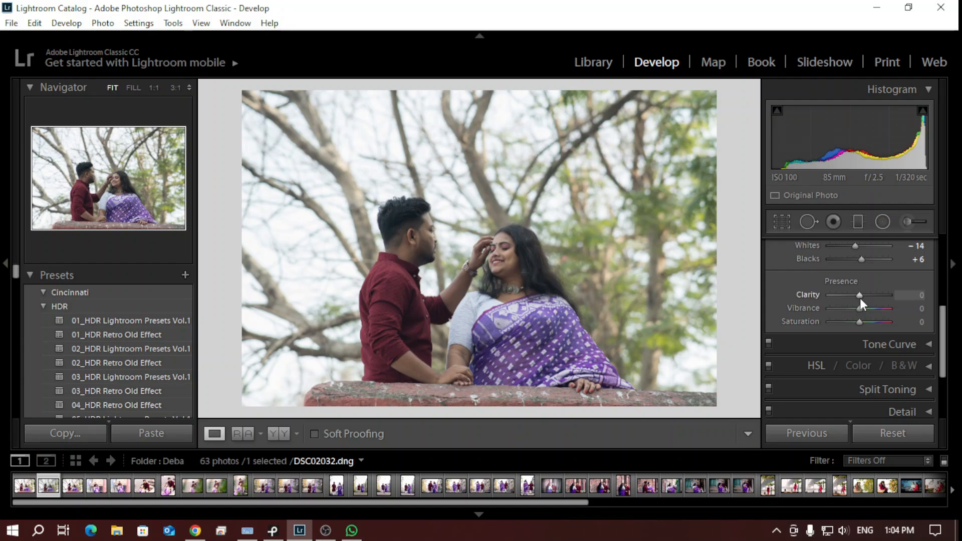
drag(861, 297, 812, 300)
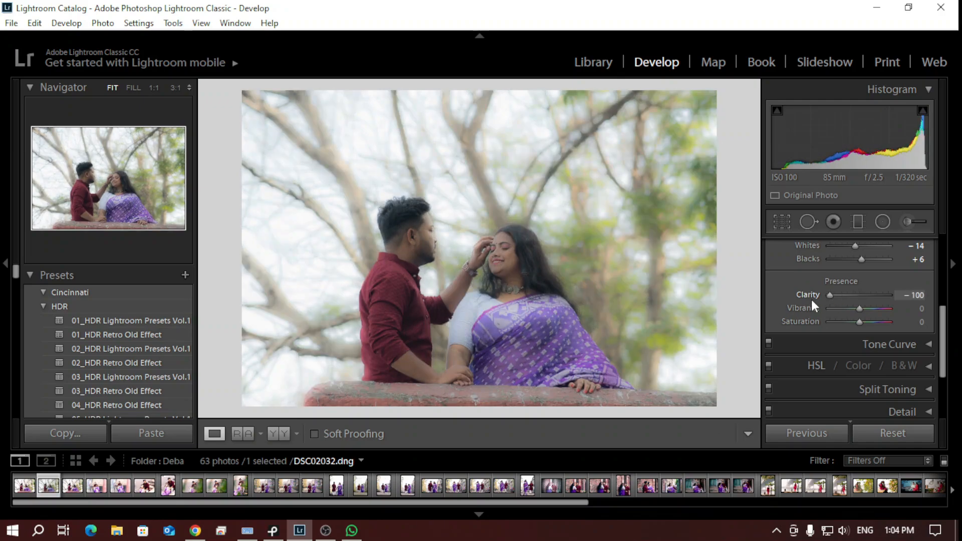
drag(812, 300, 862, 297)
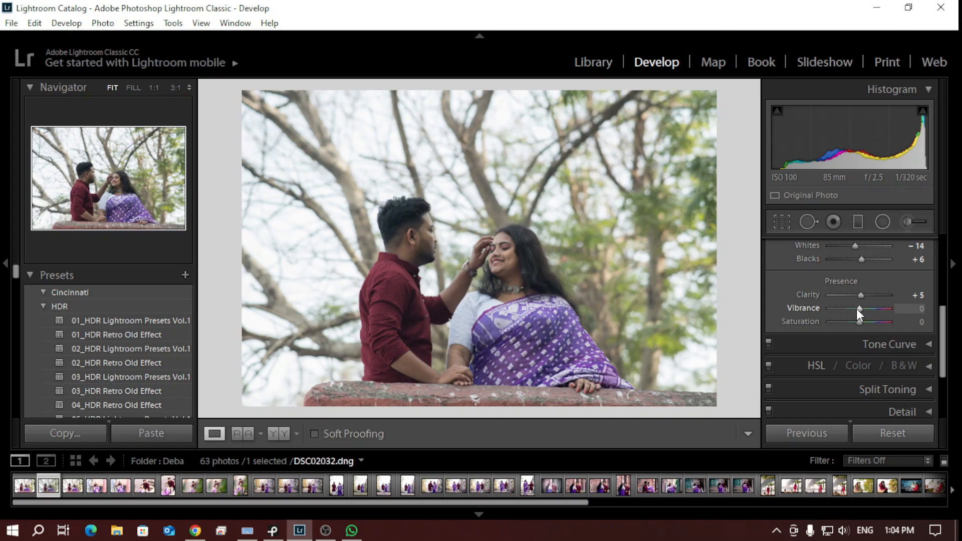
mouse_move(855, 309)
mouse_down()
mouse_move(779, 315)
mouse_move(864, 318)
mouse_up()
drag(865, 317, 864, 317)
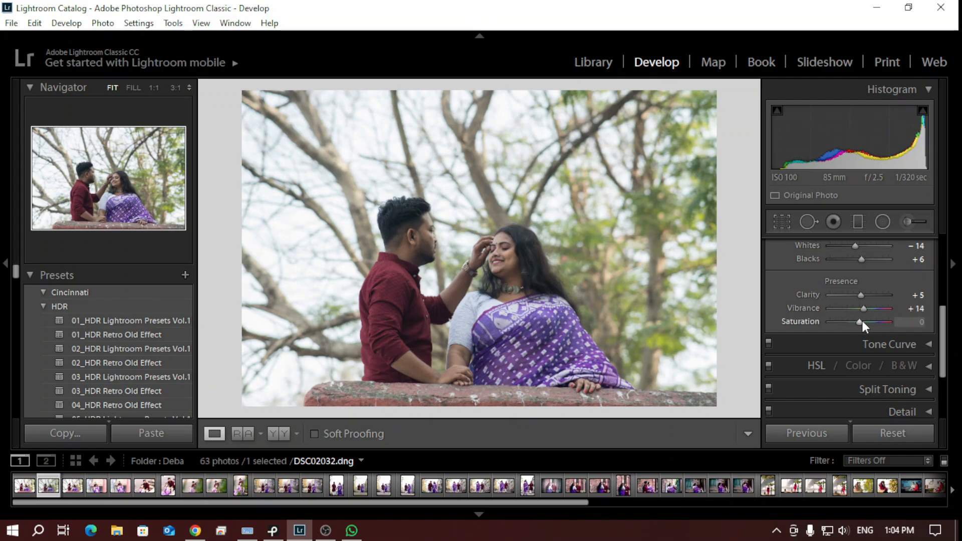
Set the photo's overall Saturation to +10 in the presence adjustments and collapse the Basic settings
mouse_move(861, 322)
mouse_down()
mouse_move(877, 326)
mouse_move(866, 324)
mouse_up()
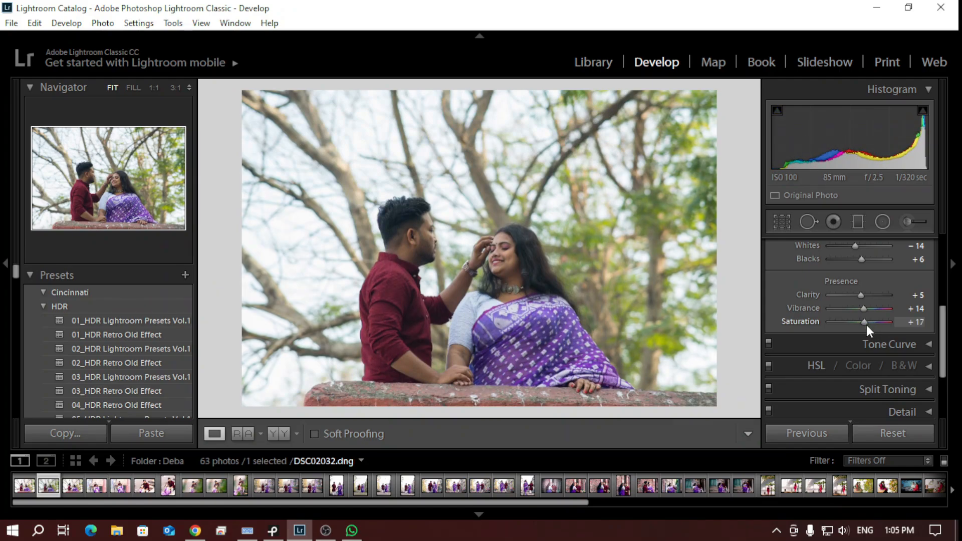
drag(864, 325, 859, 324)
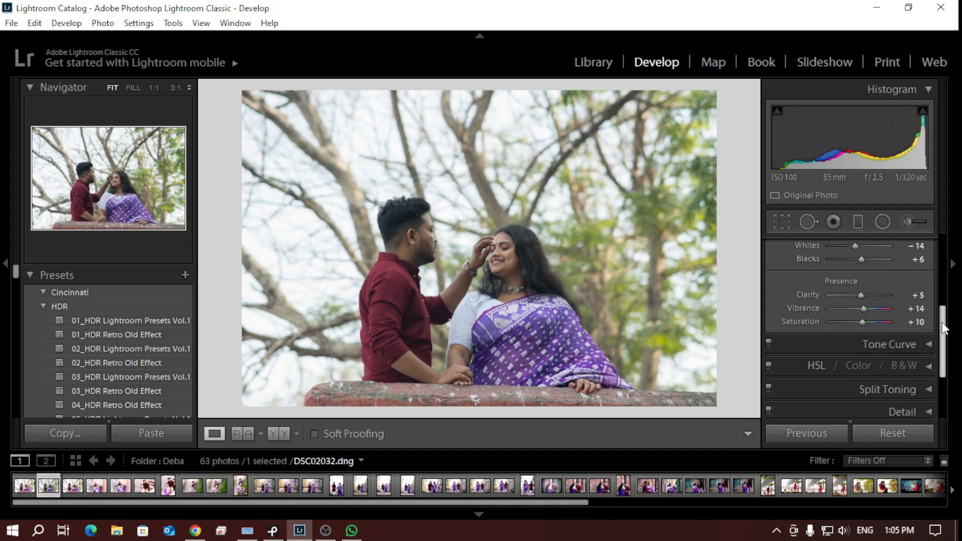
drag(943, 328, 943, 252)
click(928, 246)
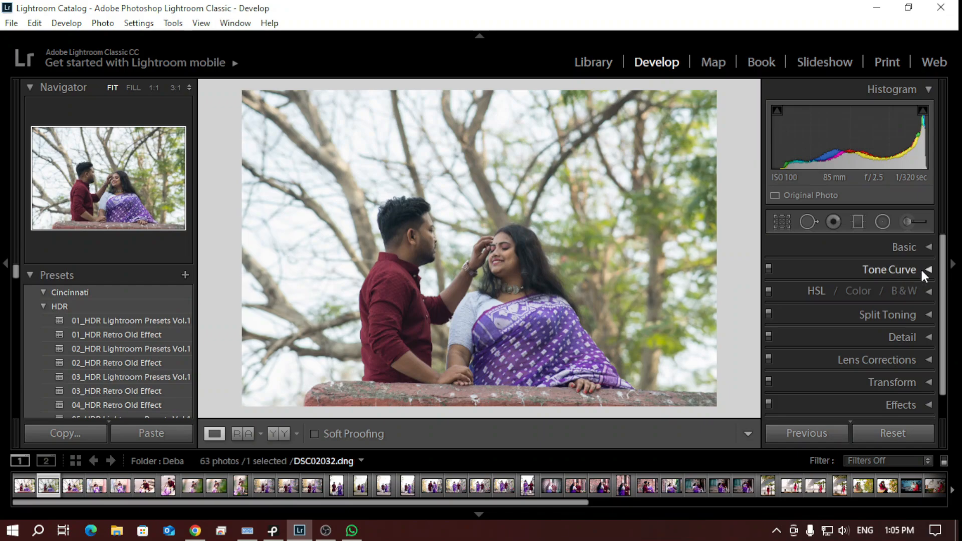
Look through the Tone Curve, HSL, Color and B&W adjustments and return to the HSL Hue settings
click(925, 269)
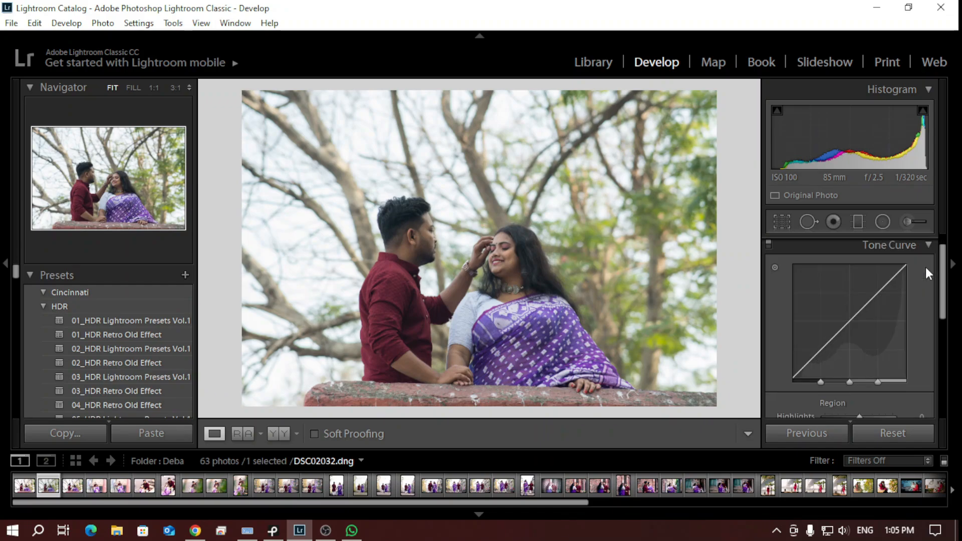
click(928, 246)
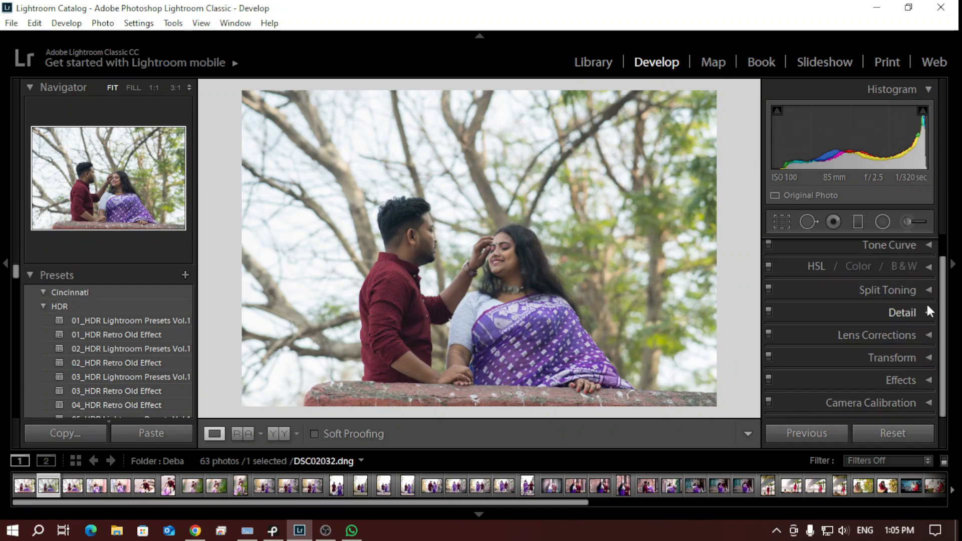
click(812, 266)
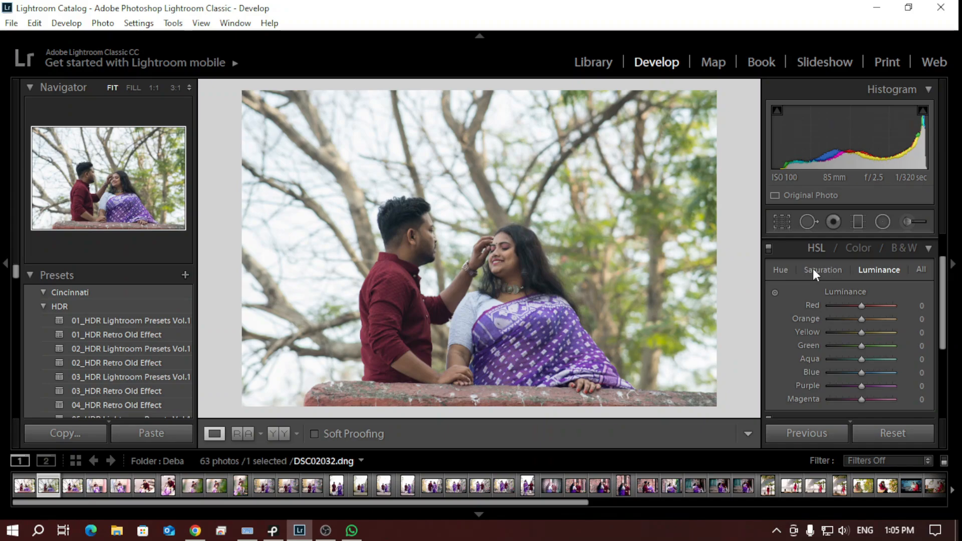
click(783, 271)
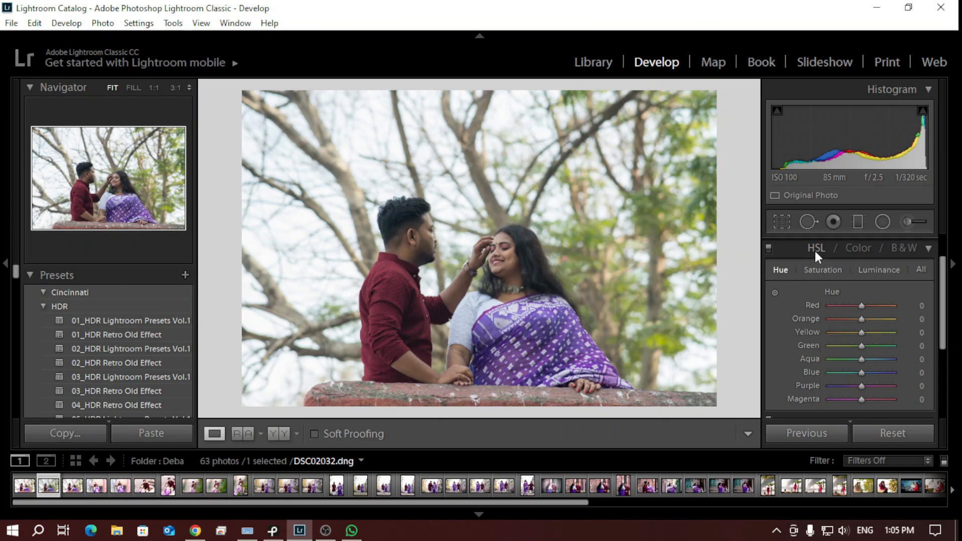
click(851, 248)
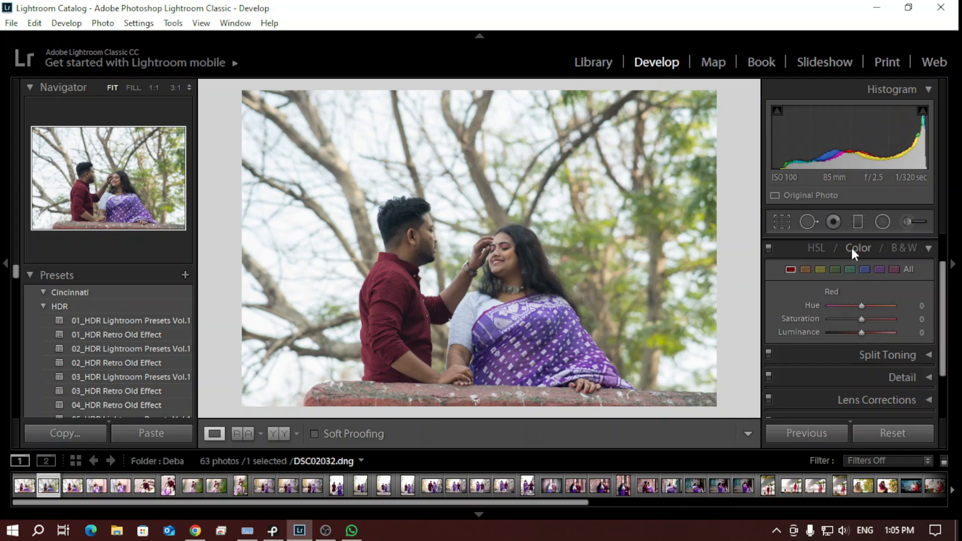
click(892, 248)
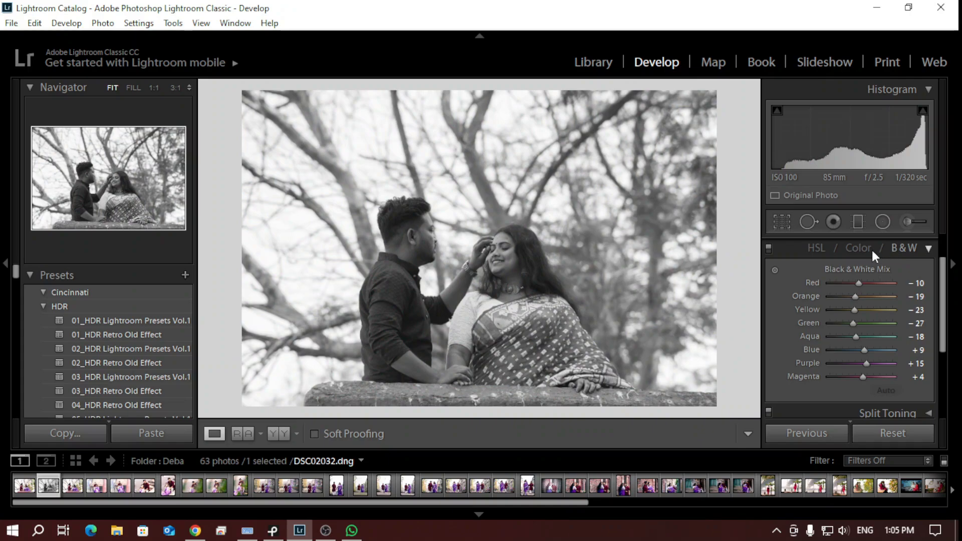
click(817, 248)
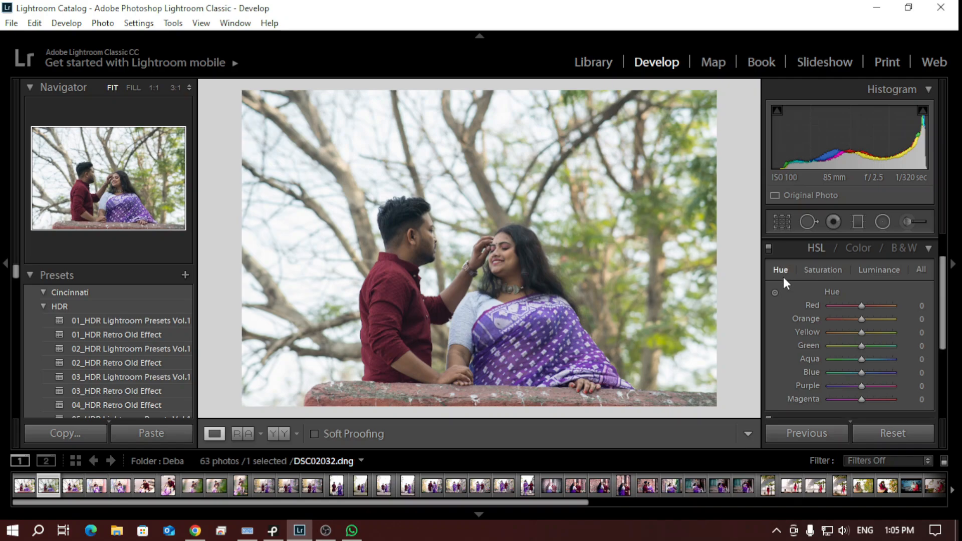
Try a stronger negative shift of the Red hue, and settle the HSL Red hue at -6
drag(863, 307, 828, 304)
drag(832, 304, 859, 325)
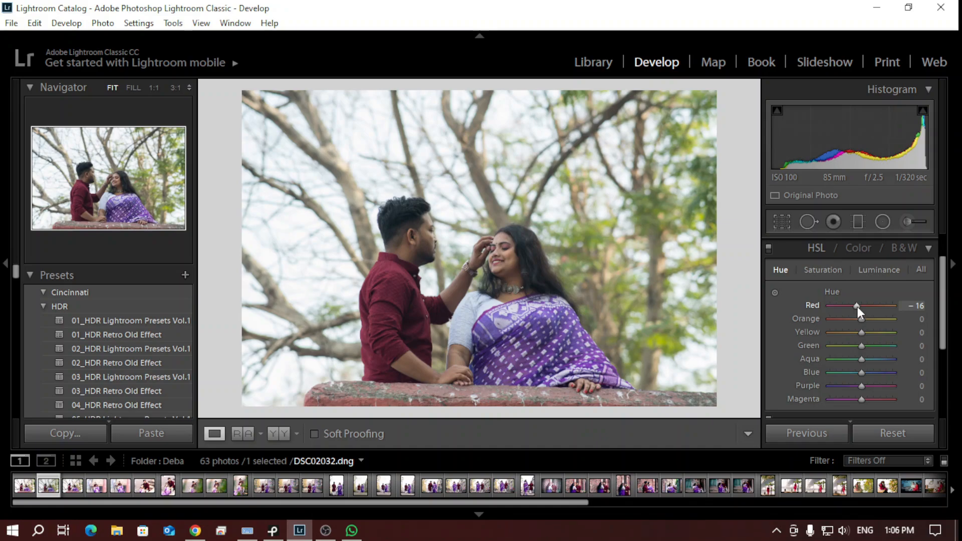
drag(857, 307, 853, 307)
key(Down)
key(Up)
key(Up)
key(Up)
key(Up)
key(Up)
key(Up)
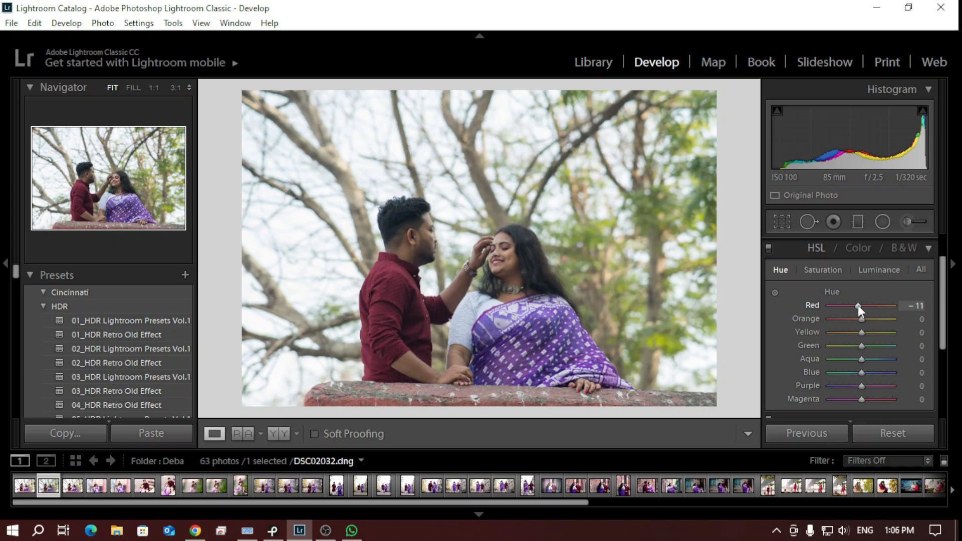
key(Up)
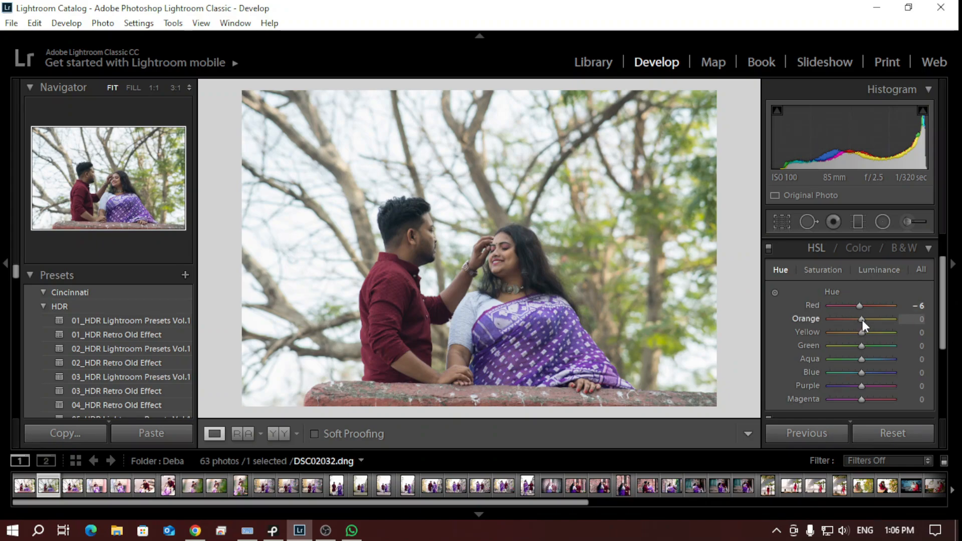
Set the HSL Orange hue to +11 and the Yellow hue to +10
mouse_move(862, 319)
mouse_down()
mouse_move(805, 323)
mouse_move(875, 319)
mouse_move(818, 327)
mouse_move(873, 324)
mouse_move(826, 325)
mouse_move(860, 326)
mouse_up()
key(Up)
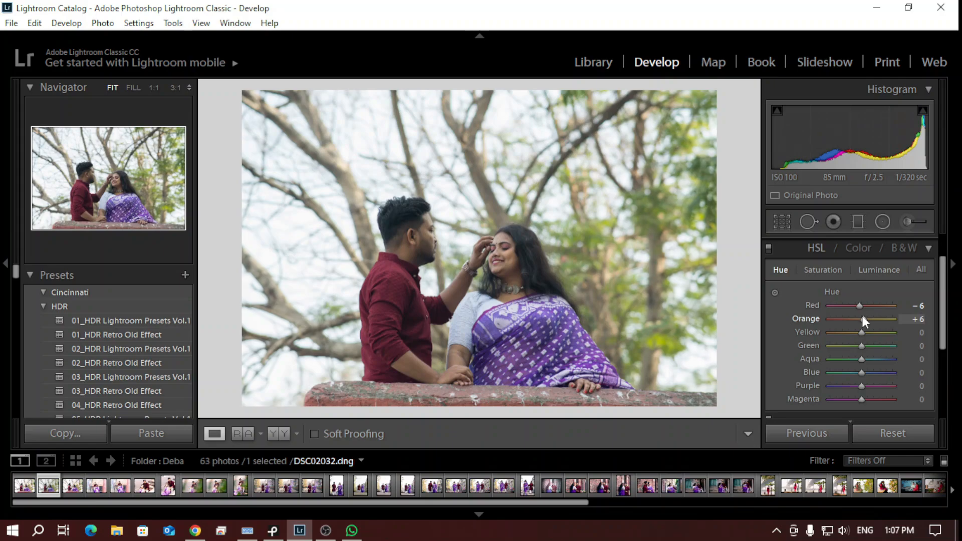
key(Up)
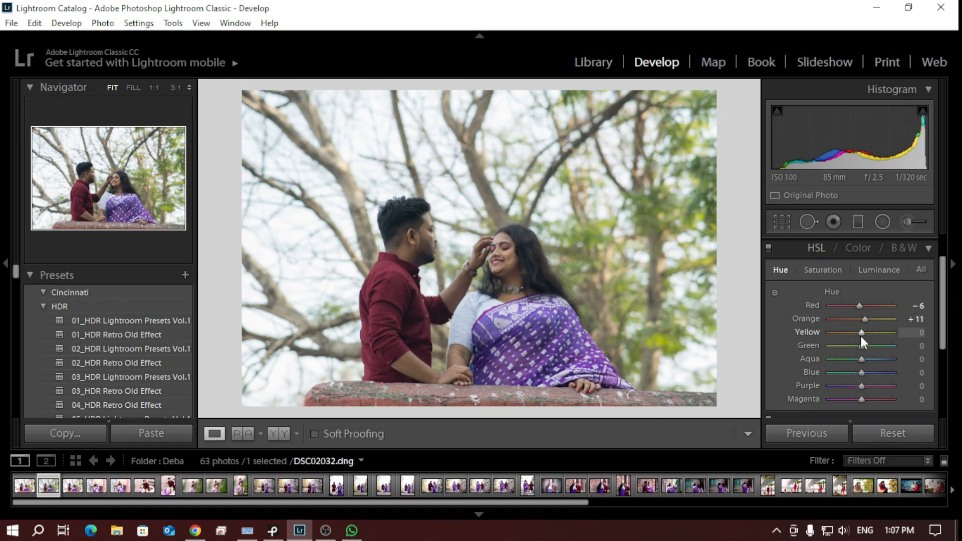
key(Up)
key(Up)
key(Up)
key(Up)
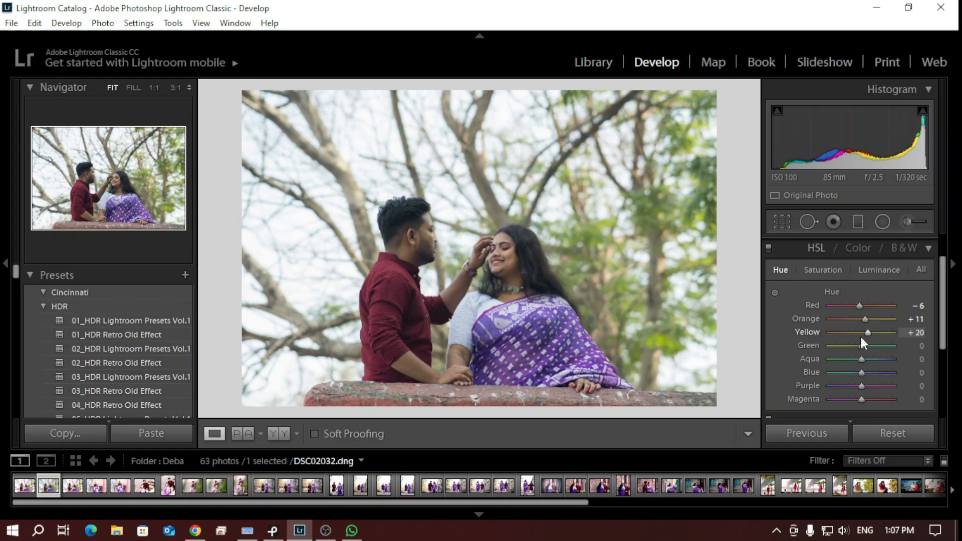
key(Down)
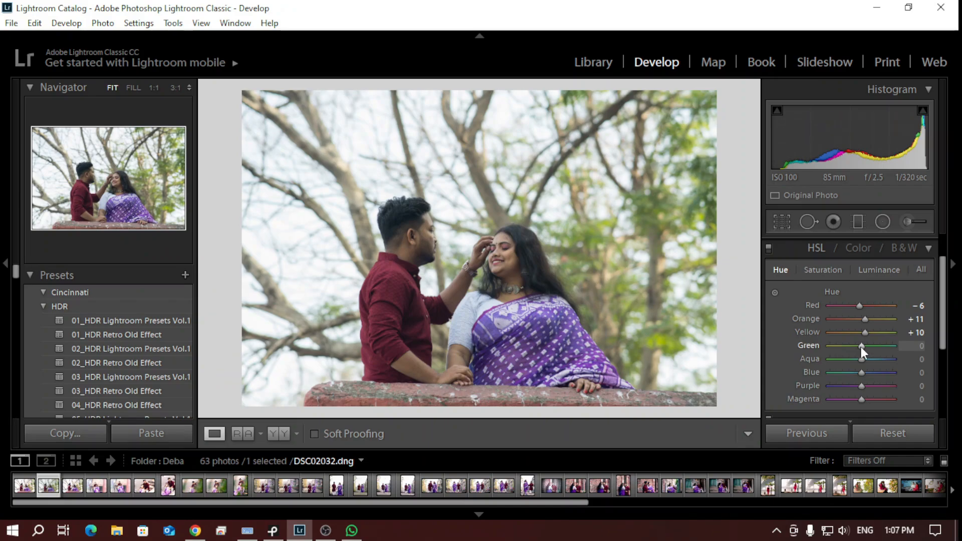
Try the Green hue at -100, and settle the HSL Green hue at +5
drag(860, 346, 823, 347)
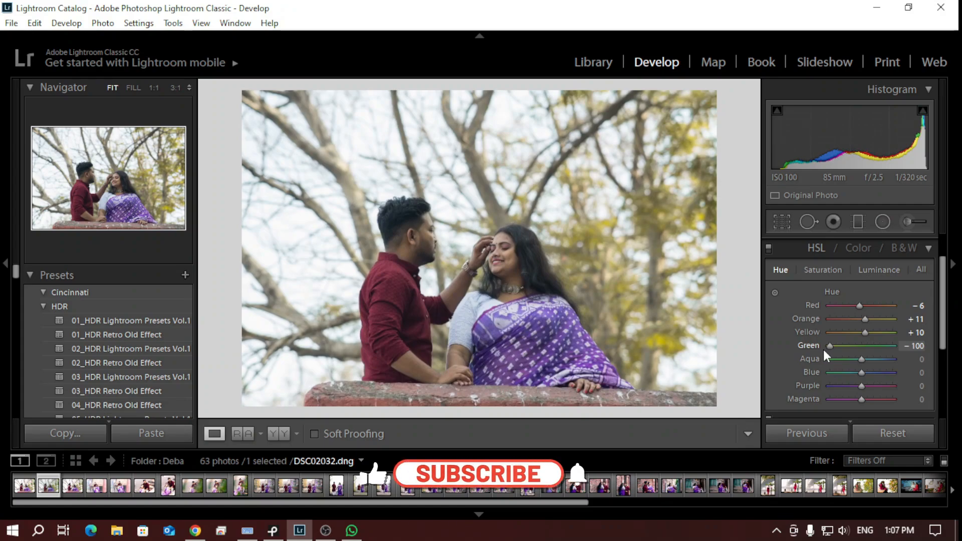
drag(824, 350, 851, 344)
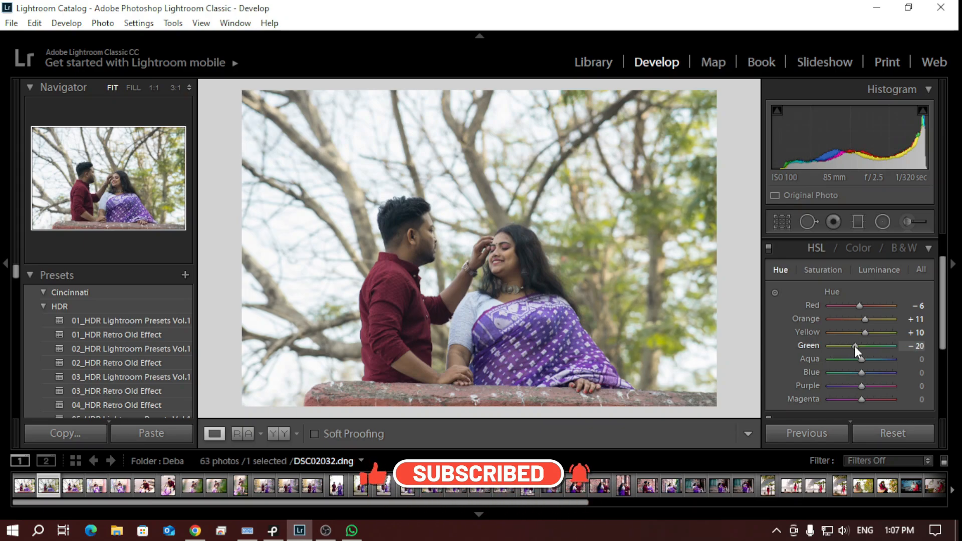
key(Up)
key(Up)
key(Up)
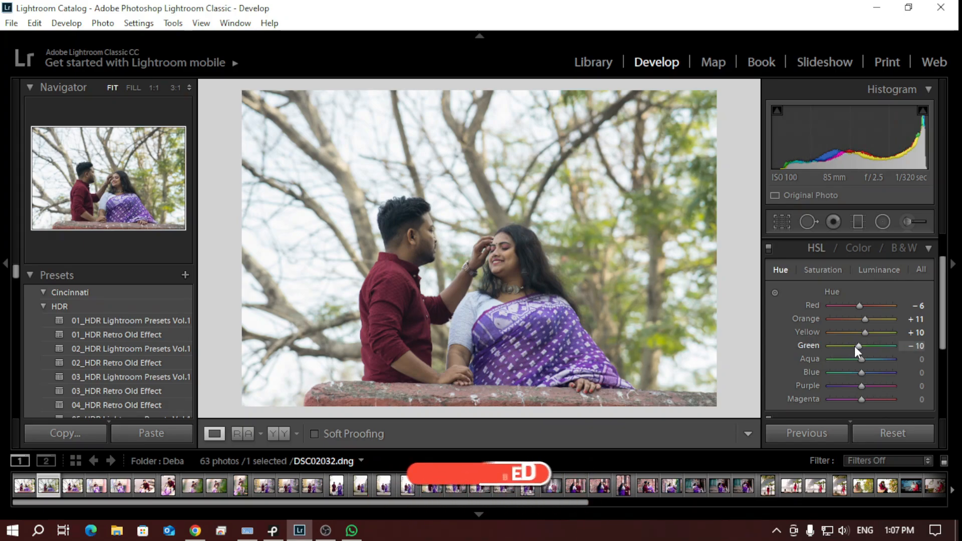
key(Up)
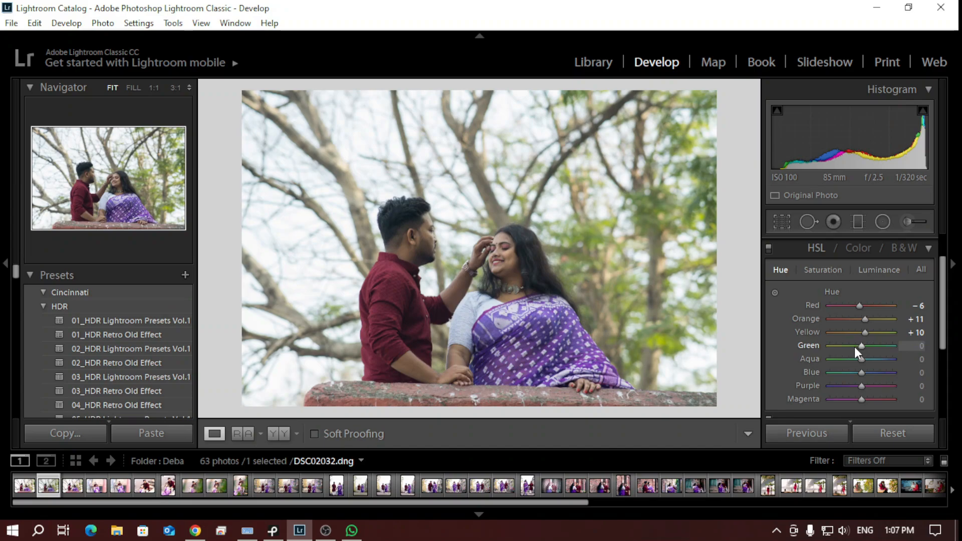
key(Up)
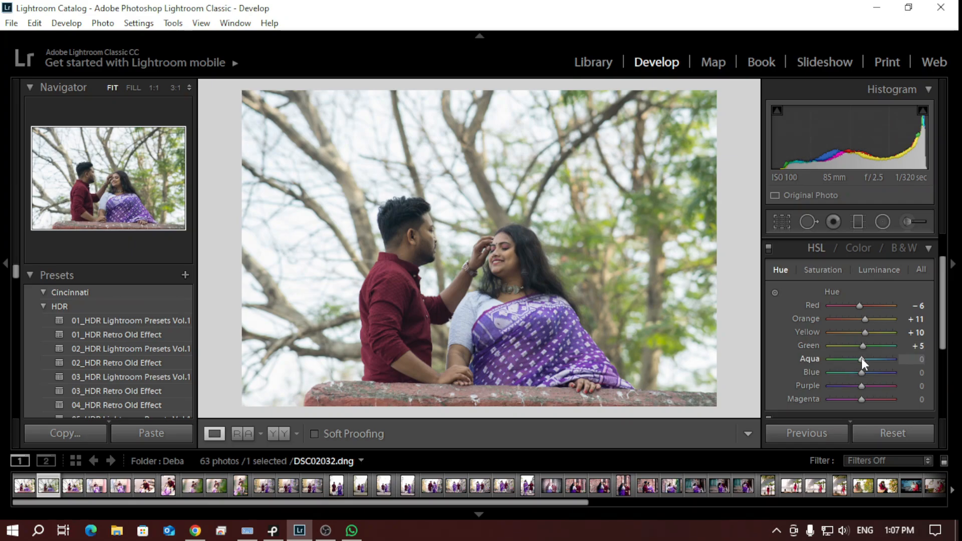
Try a negative shift of the HSL Aqua hue and return it to 0
drag(862, 359, 841, 363)
drag(827, 363, 859, 362)
scroll(857, 360, up, 3)
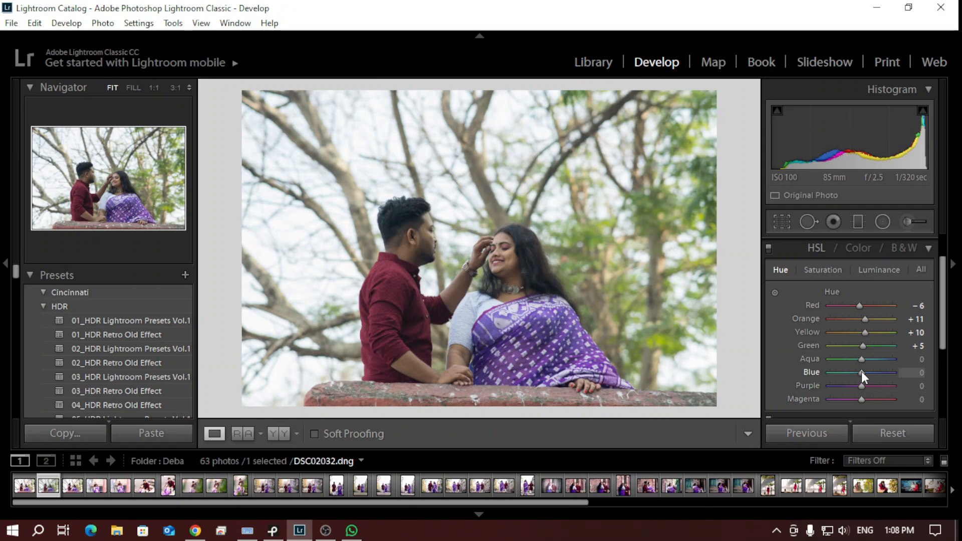
Try the Blue hue at -100, and settle the HSL Blue hue at +10 and the Purple hue at +4
drag(861, 371, 824, 377)
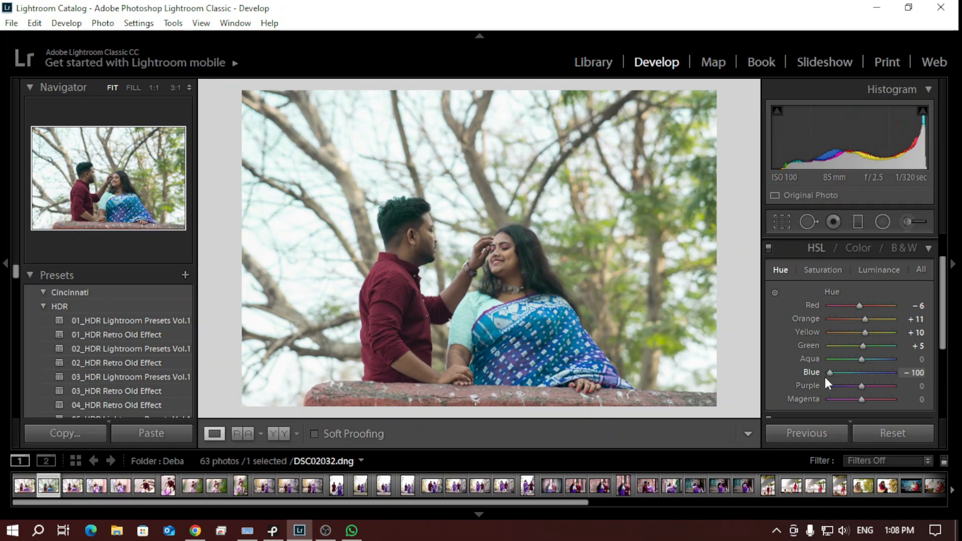
drag(824, 377, 831, 377)
double_click(835, 374)
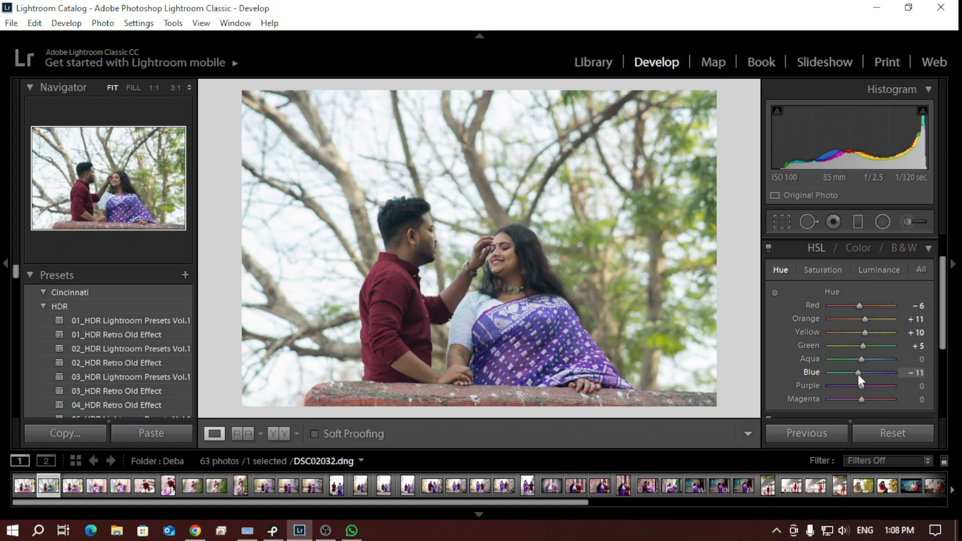
drag(861, 375, 864, 375)
double_click(862, 374)
scroll(862, 375, up, 1)
mouse_move(859, 384)
mouse_down()
mouse_move(829, 382)
mouse_move(892, 399)
mouse_move(860, 392)
mouse_up()
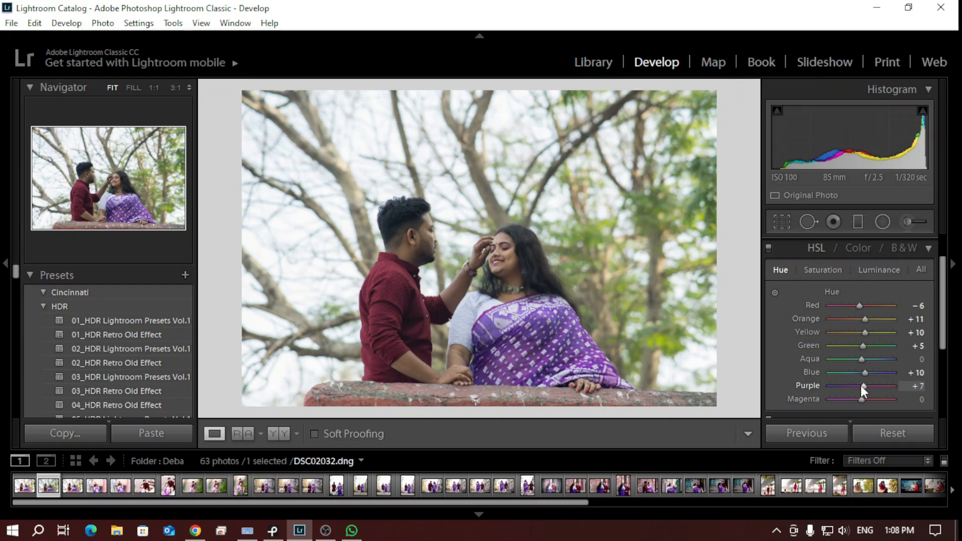
drag(862, 385, 860, 385)
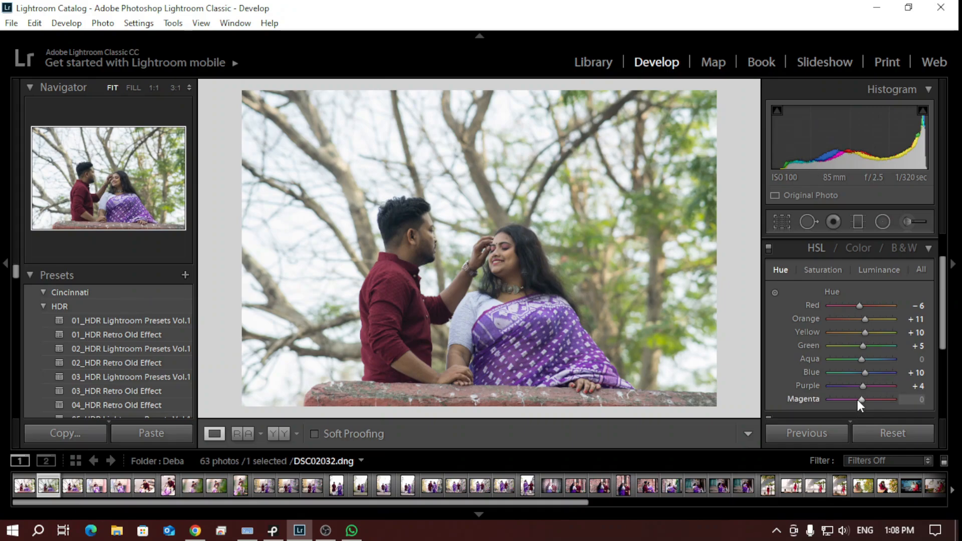
Try extreme shifts of the HSL Magenta hue, including +100, and reset it to 0
drag(859, 400, 801, 400)
double_click(801, 399)
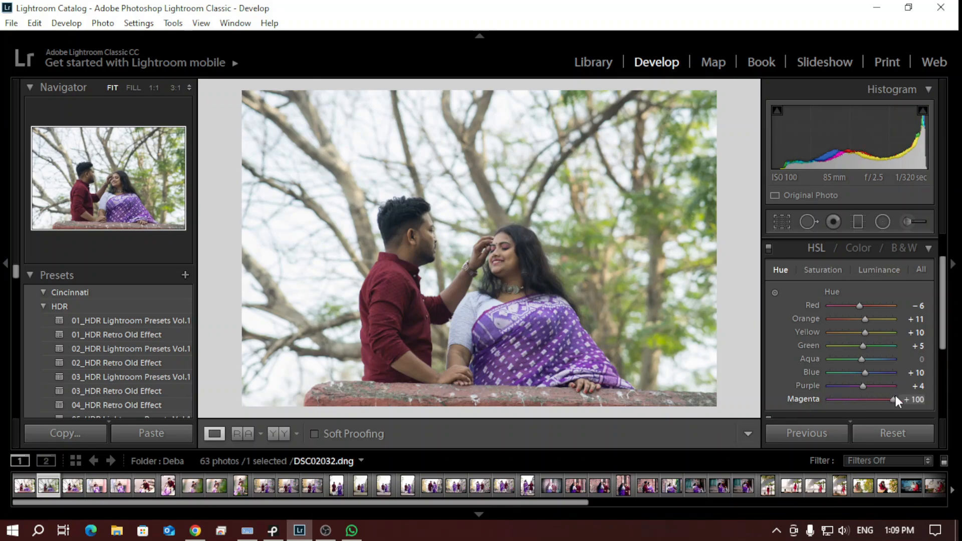
double_click(859, 401)
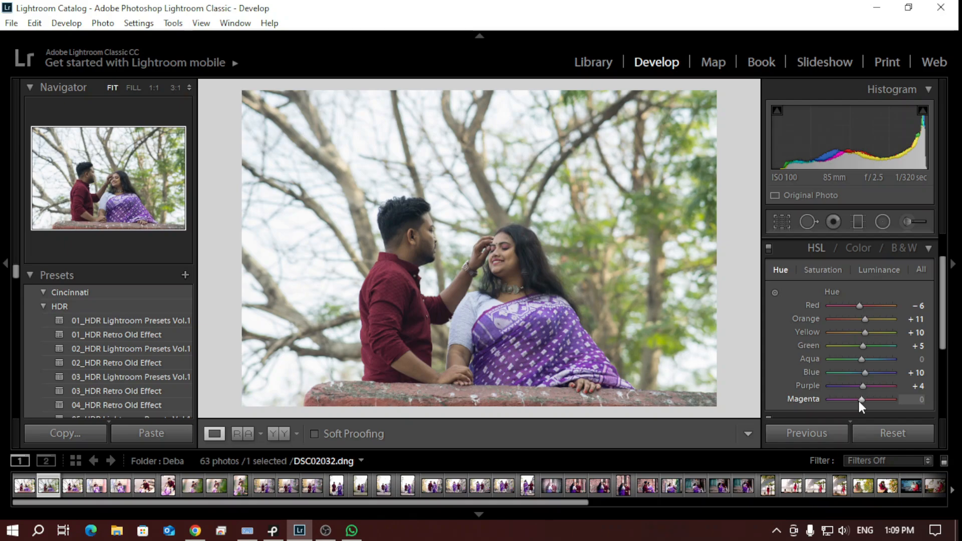
Set the Red and Orange saturation to +10 each in the HSL Saturation settings
click(825, 269)
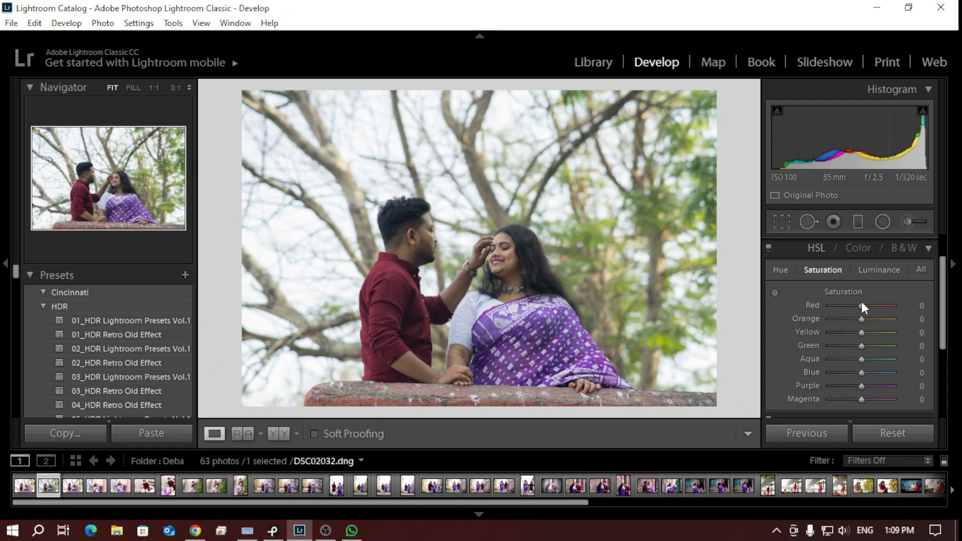
mouse_move(862, 307)
mouse_down()
mouse_move(911, 308)
mouse_move(862, 300)
mouse_up()
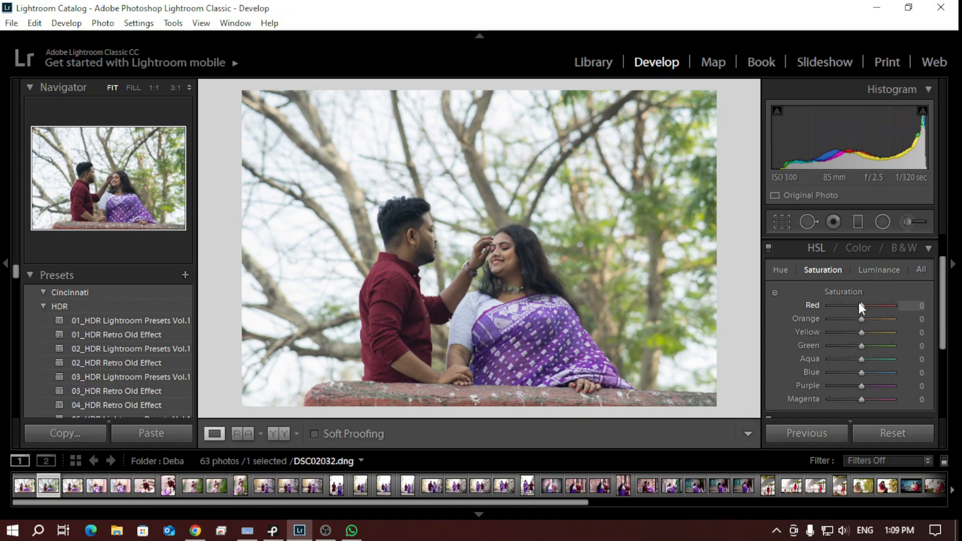
key(Up)
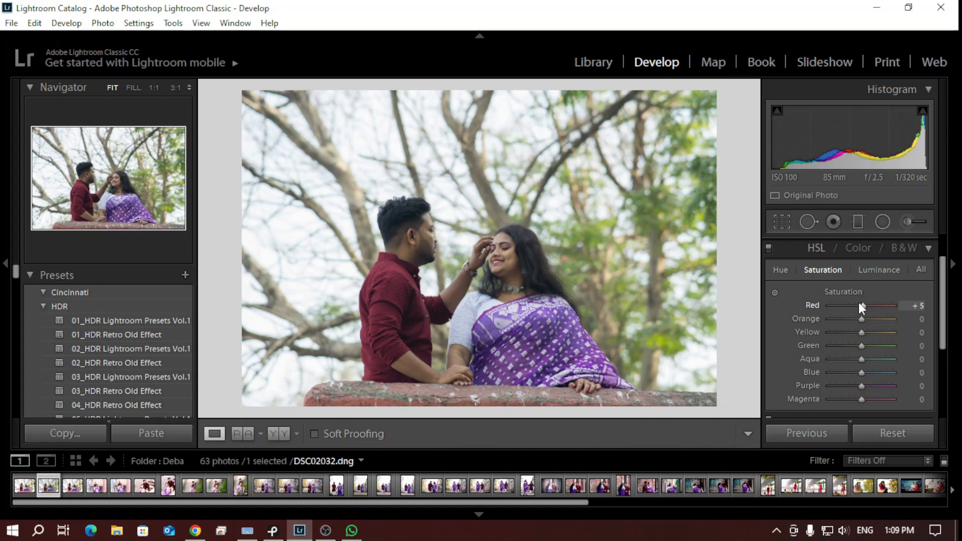
key(Up)
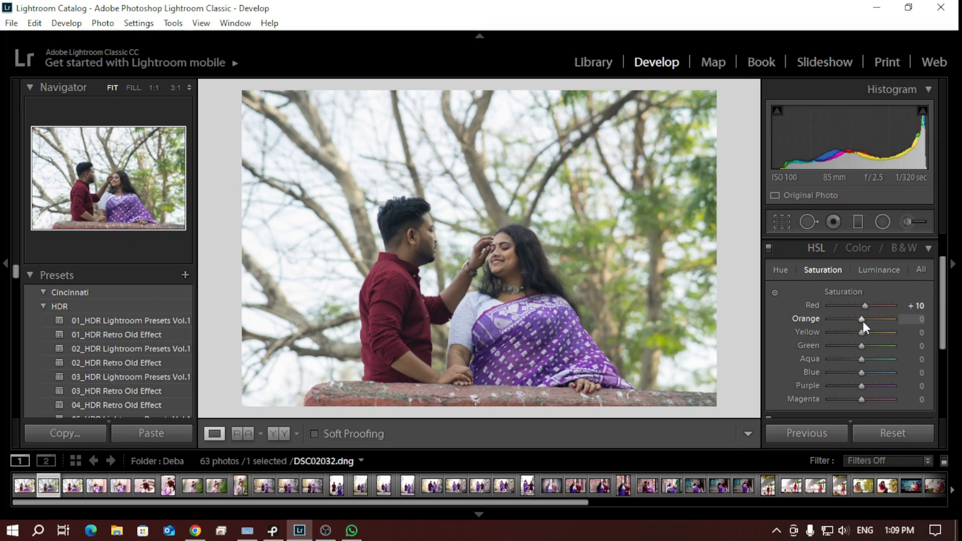
key(Up)
key(Up)
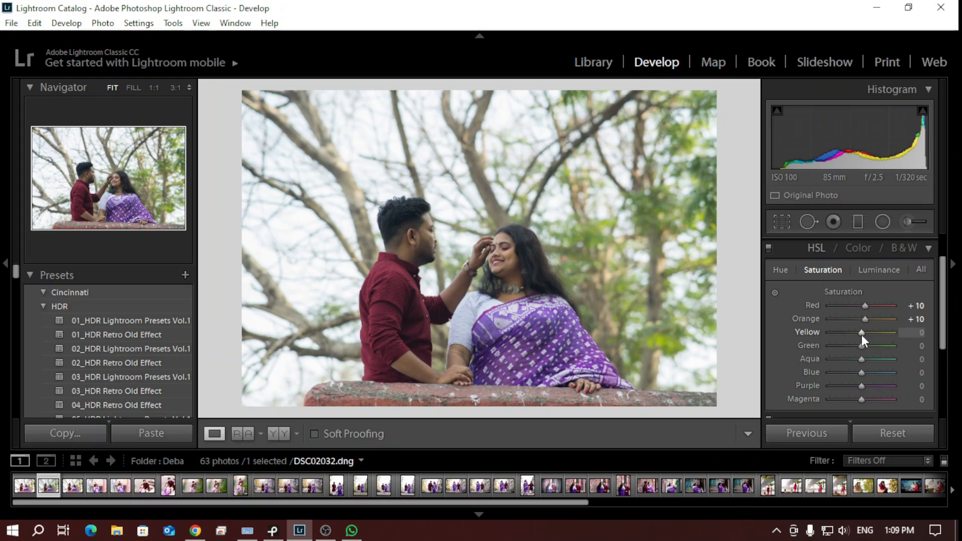
Try a higher Yellow saturation, and settle the HSL Yellow saturation at +5
key(Up)
key(Up)
key(Up)
key(Down)
key(Down)
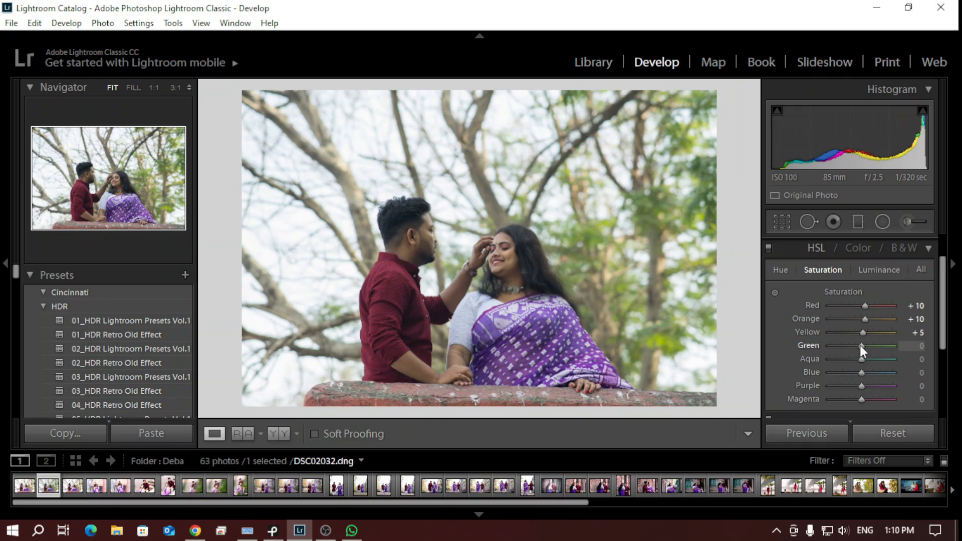
Settle the HSL Green saturation at +7 after trying +11 and +6
mouse_move(860, 345)
mouse_down()
mouse_move(811, 345)
mouse_move(859, 346)
mouse_up()
key(Up)
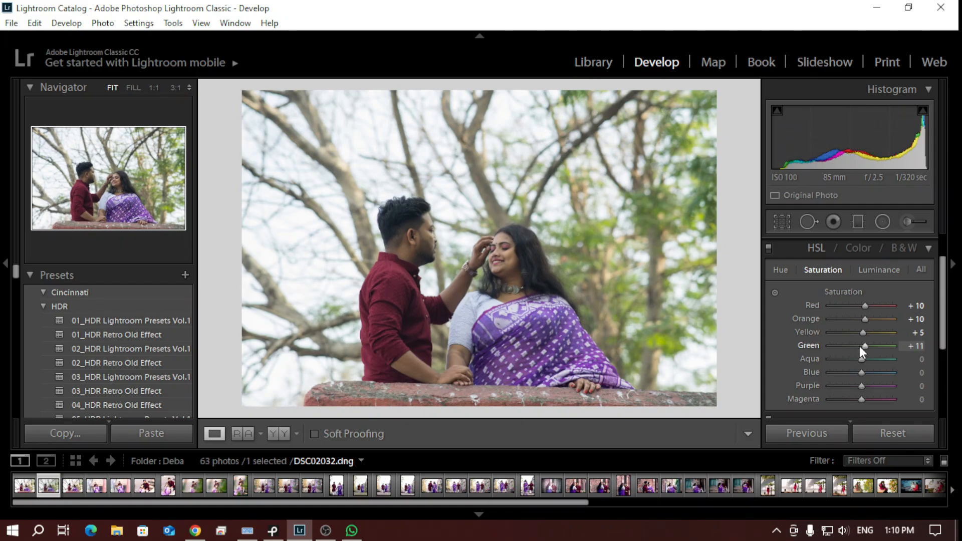
key(Down)
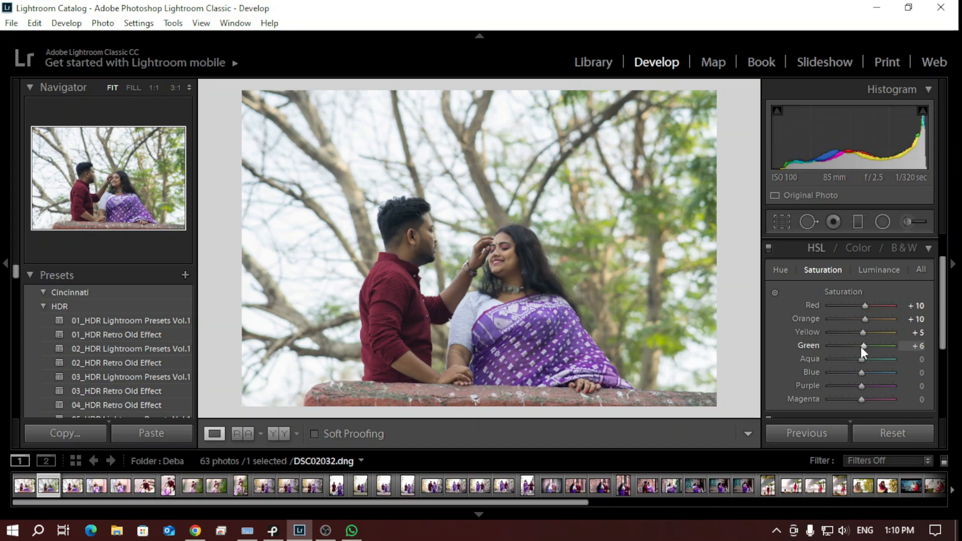
drag(862, 346, 862, 346)
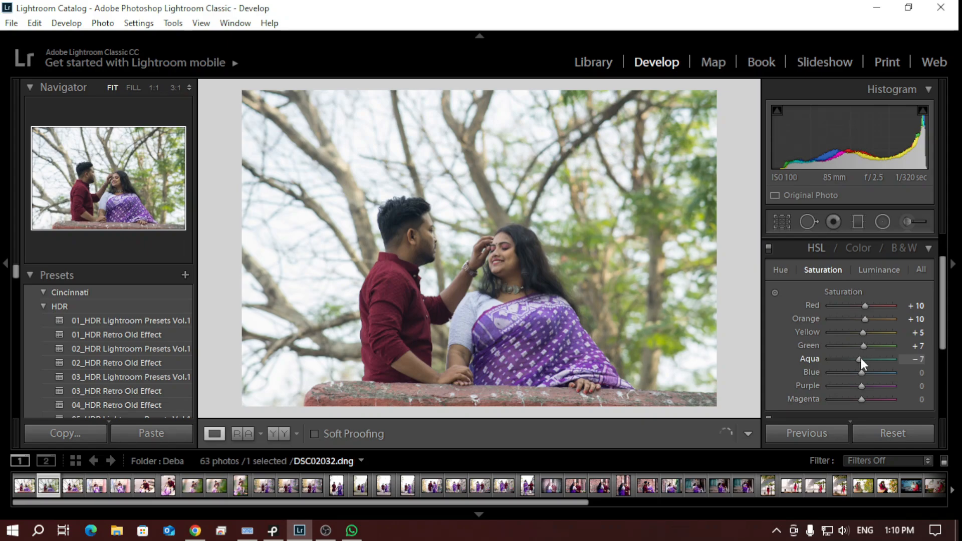
Return the Aqua saturation to 0, try Blue saturation at +55, and settle Blue at +10 and Purple at +7
mouse_move(861, 358)
mouse_down()
mouse_move(826, 353)
mouse_move(873, 363)
mouse_move(861, 359)
mouse_move(858, 374)
mouse_move(824, 372)
mouse_move(859, 374)
mouse_up()
double_click(858, 374)
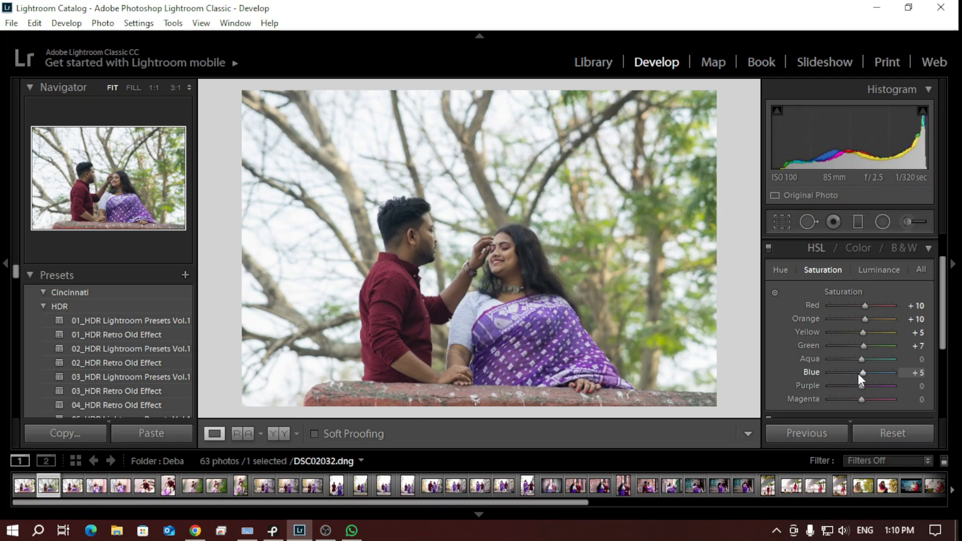
scroll(858, 374, up, 2)
scroll(858, 374, up, 1)
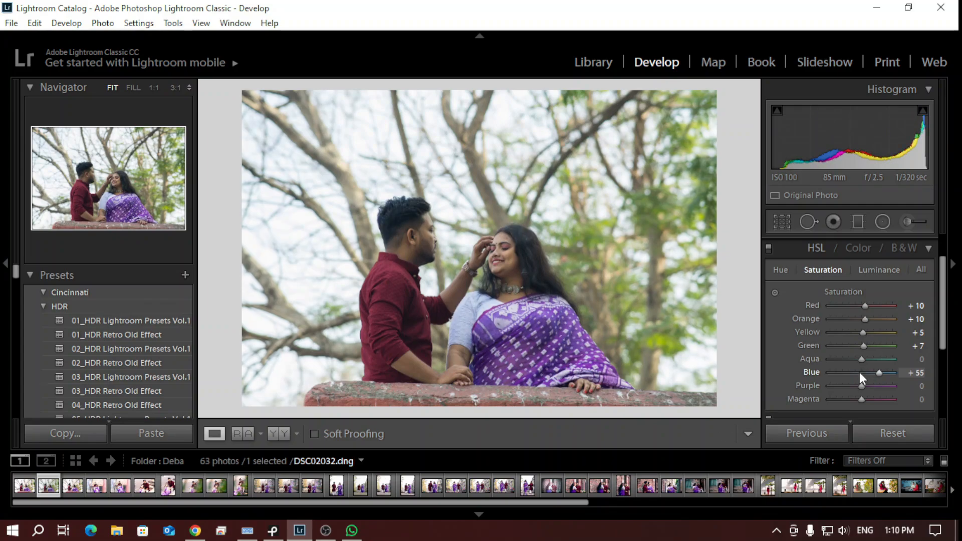
scroll(859, 372, down, 8)
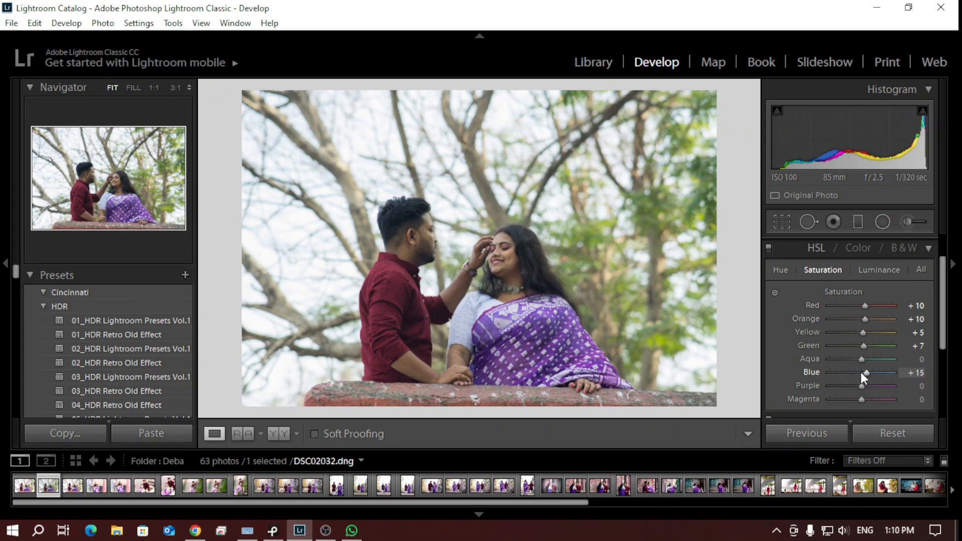
scroll(861, 373, down, 1)
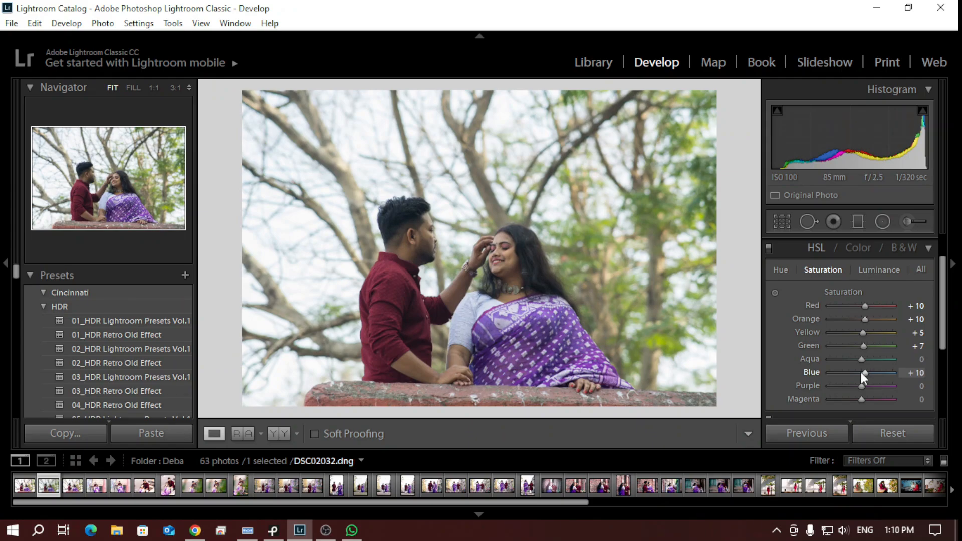
drag(861, 386, 863, 386)
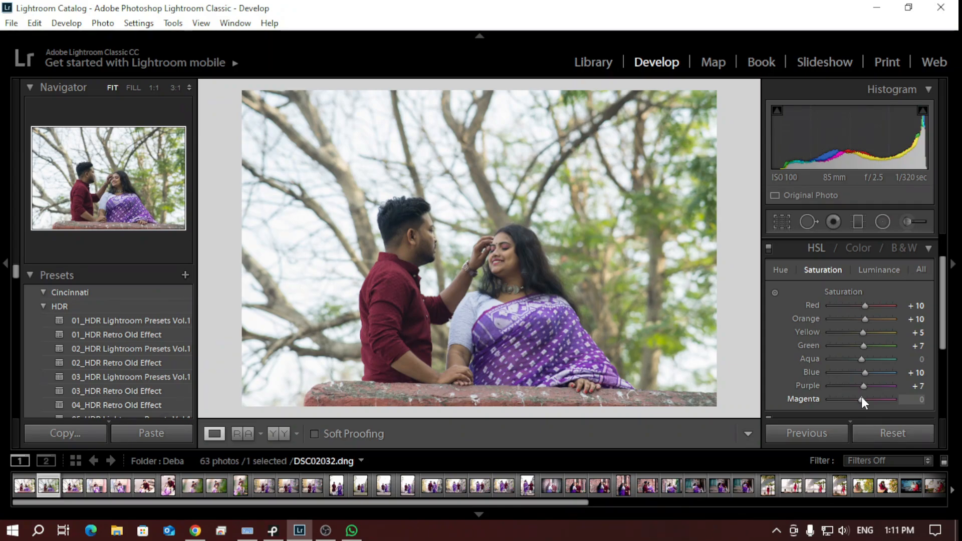
Set the Red luminance to -10 and the Orange luminance to +10 in the HSL Luminance settings
click(873, 273)
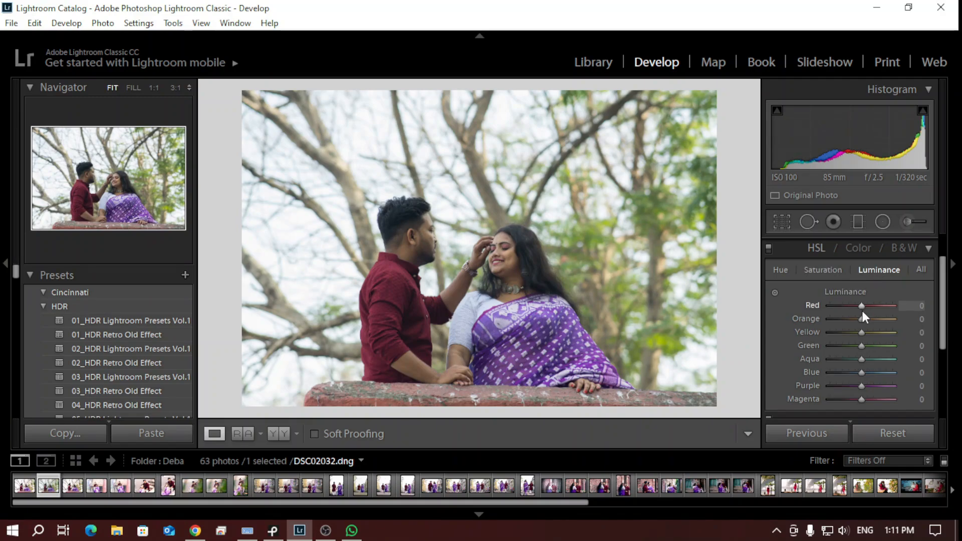
mouse_move(861, 305)
mouse_down()
mouse_move(805, 305)
mouse_move(897, 309)
mouse_move(849, 310)
mouse_up()
mouse_move(849, 309)
mouse_down()
mouse_move(871, 309)
mouse_move(861, 308)
mouse_up()
key(Down)
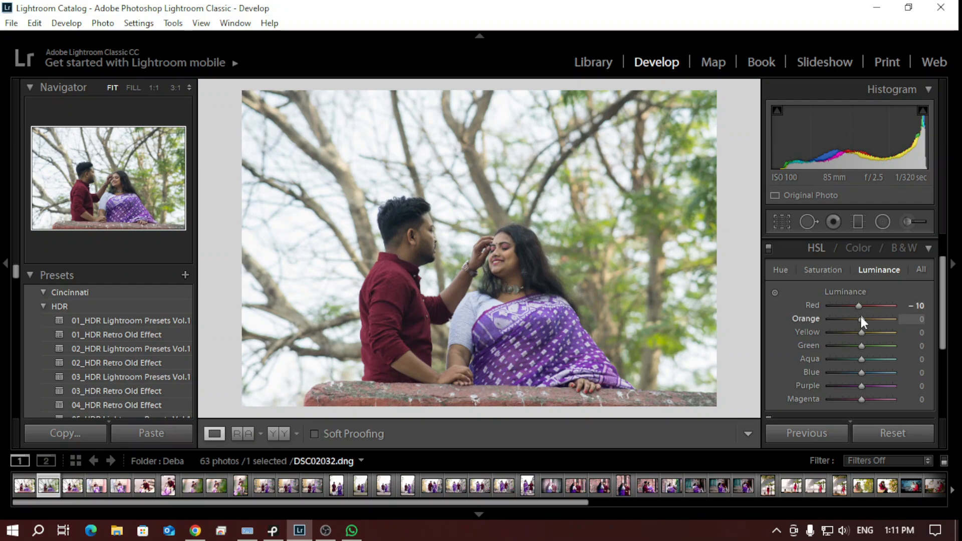
key(Up)
key(Up)
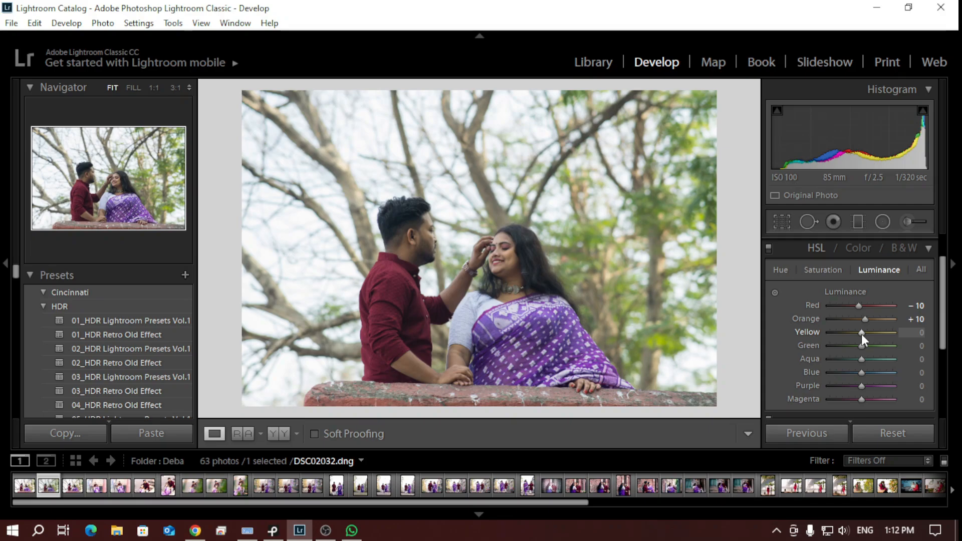
Try lower and higher Yellow luminance values, and set the HSL Yellow luminance to +5
key(Down)
key(Down)
key(Up)
key(Up)
key(Up)
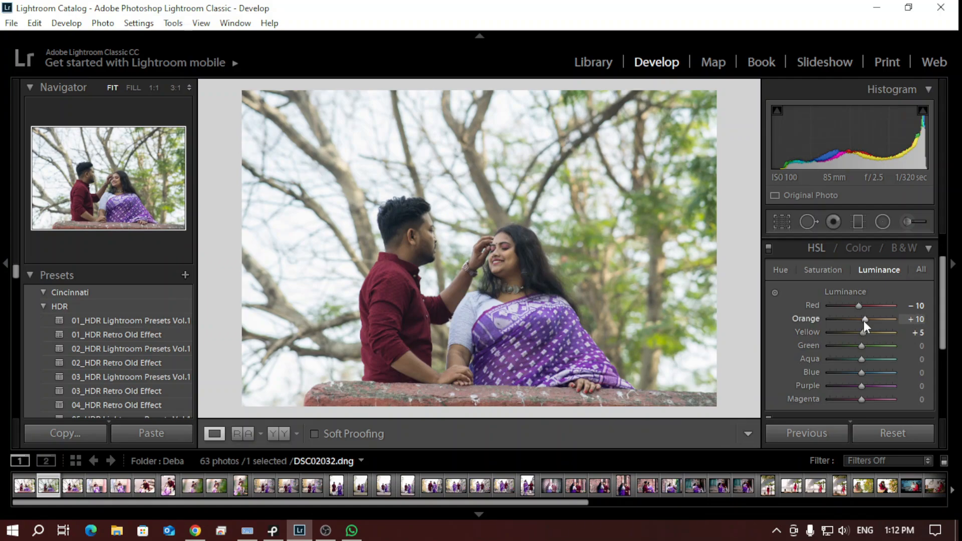
Reduce the HSL Orange luminance to +6 and raise the Yellow luminance to +11
key(Down)
key(Down)
key(Down)
key(Down)
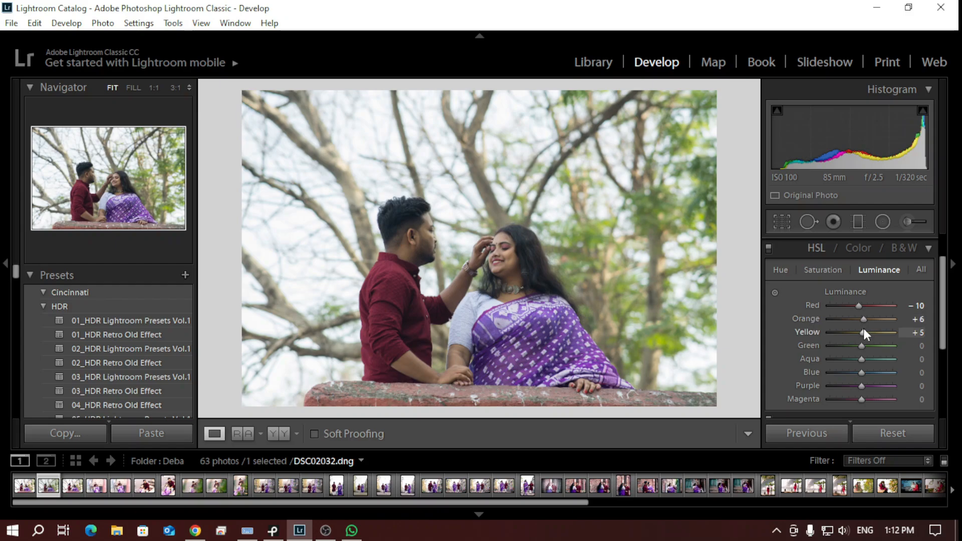
key(Up)
key(Up)
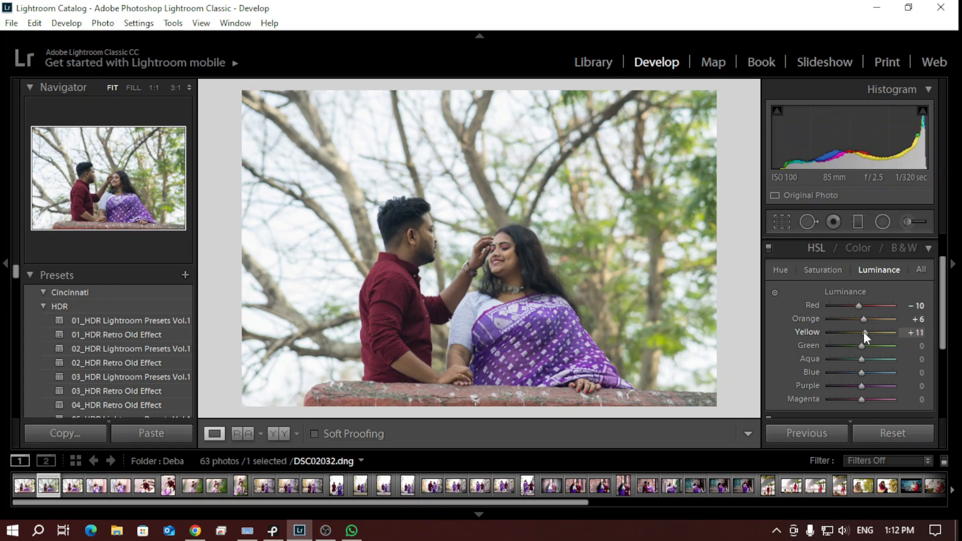
double_click(863, 332)
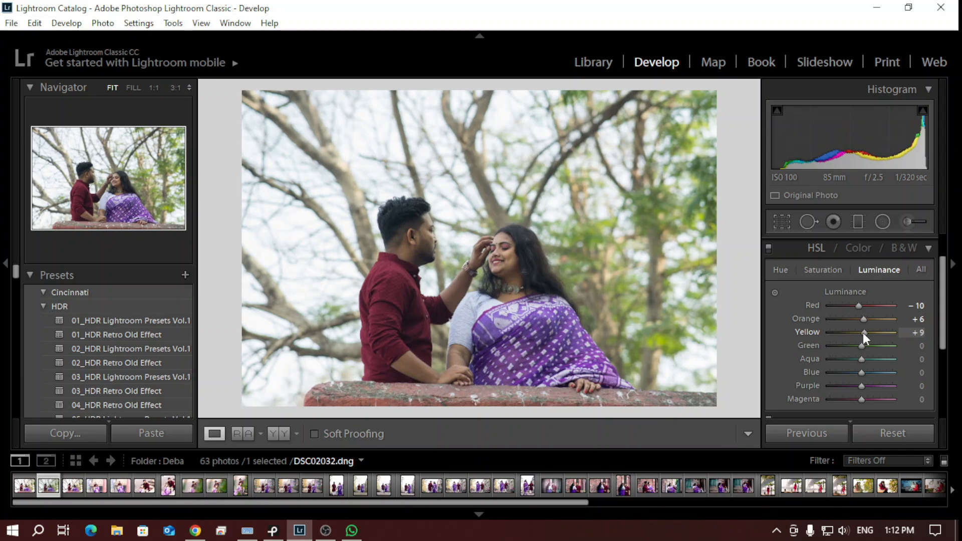
drag(863, 333, 864, 332)
Try the Green luminance at -100, and settle the HSL Green luminance at -16
drag(860, 345, 811, 345)
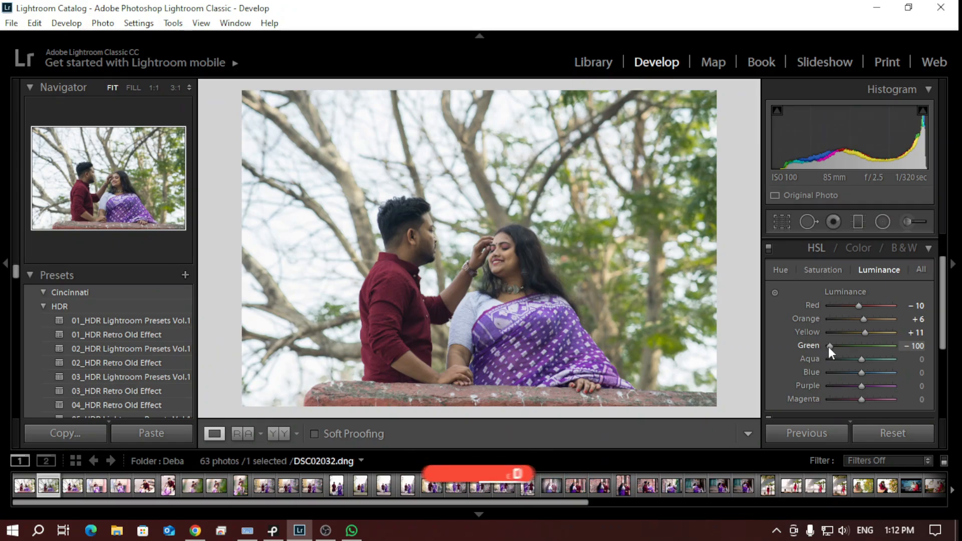
drag(829, 347, 856, 350)
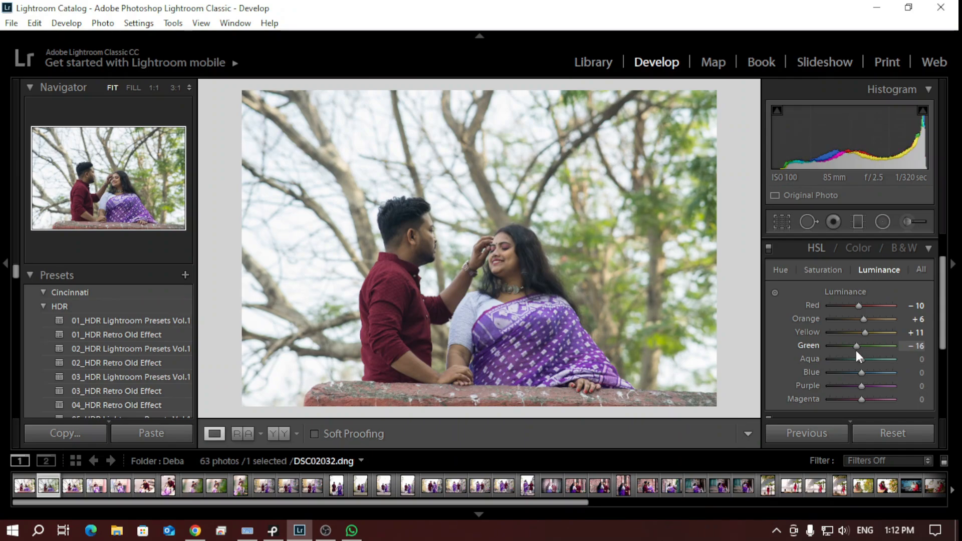
drag(854, 348, 855, 347)
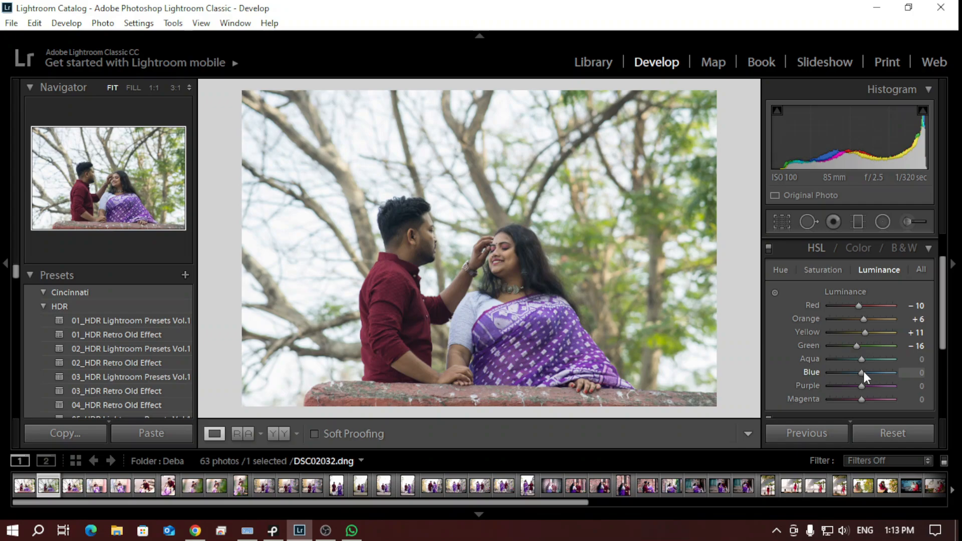
Try the Blue luminance at -100, and settle the HSL Blue luminance at -4 and the Purple luminance at -5
drag(863, 372, 825, 378)
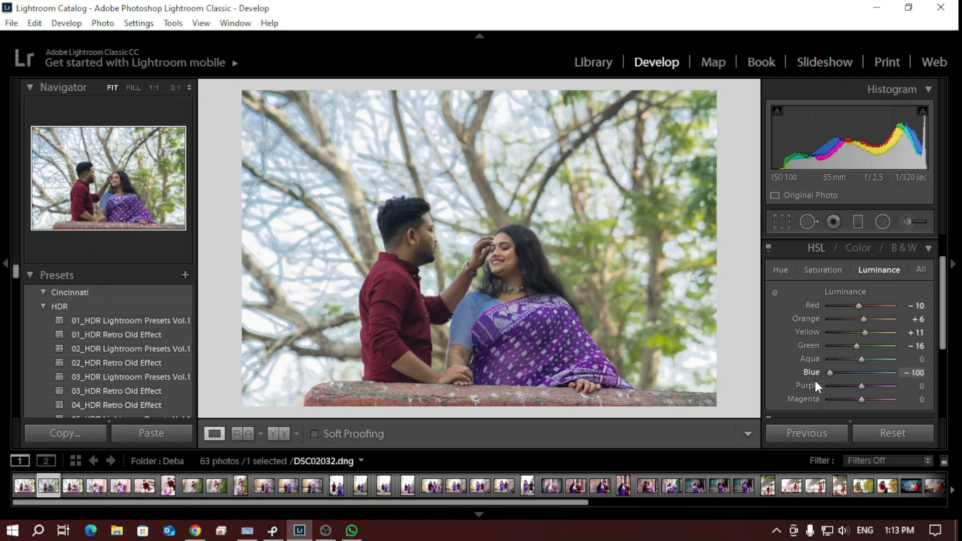
drag(825, 375, 860, 375)
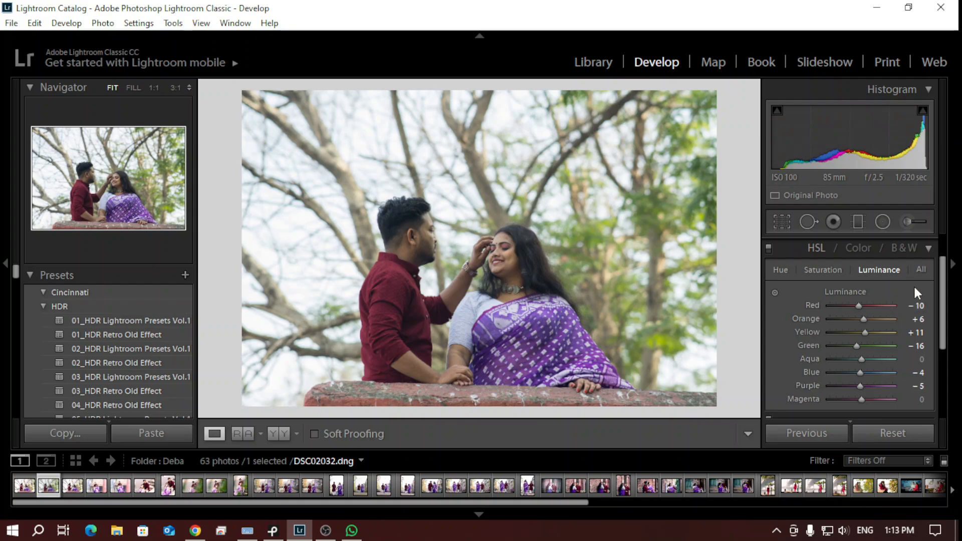
Collapse the HSL settings and look over the Lens Corrections profile options without changing them
scroll(941, 288, down, 1)
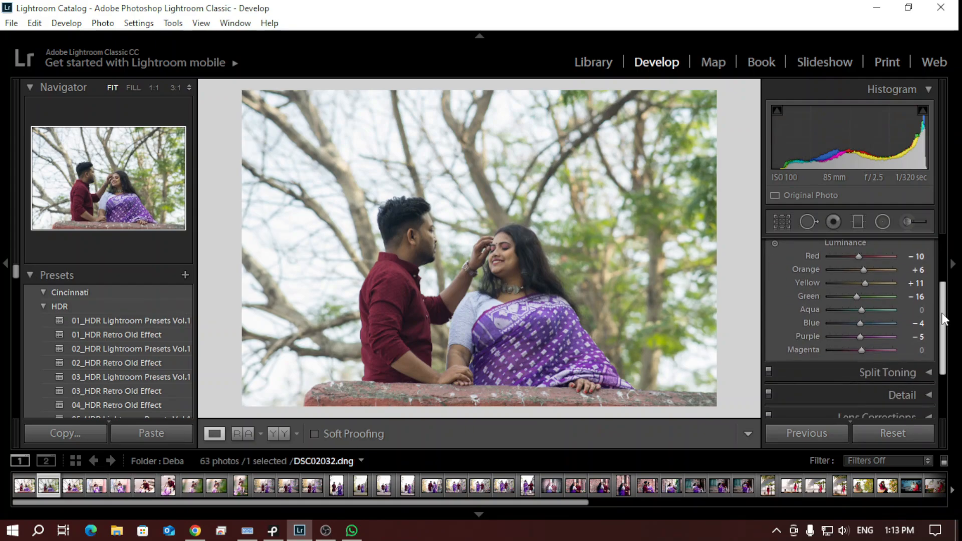
scroll(923, 283, up, 2)
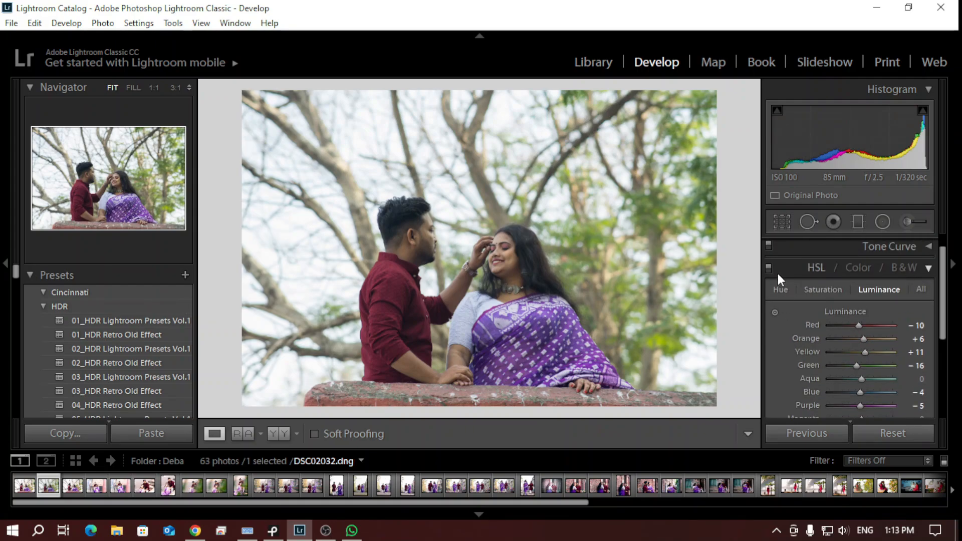
click(927, 268)
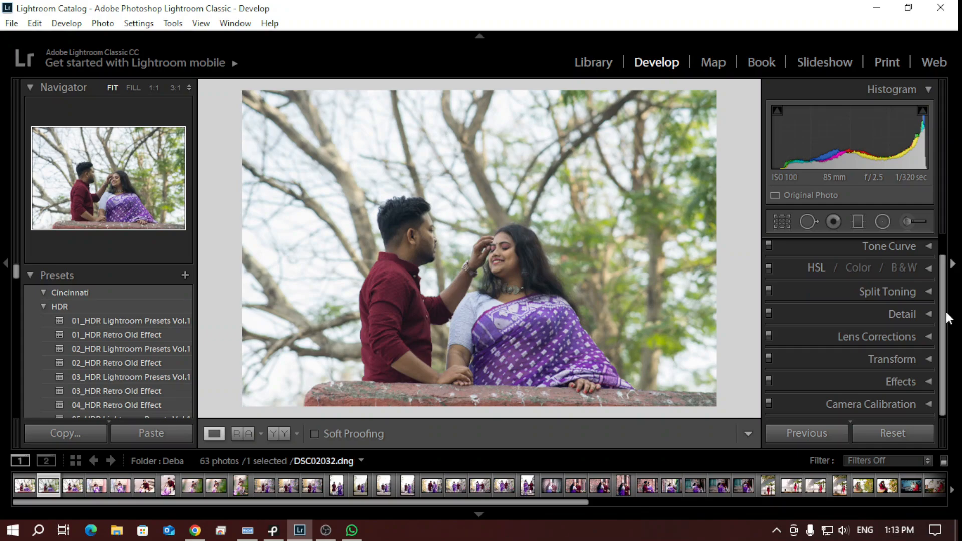
click(928, 336)
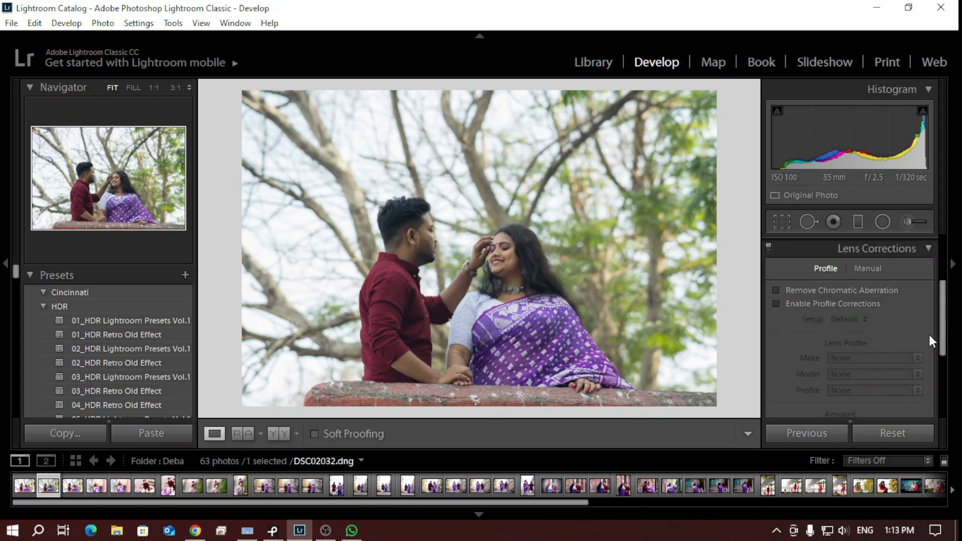
click(928, 248)
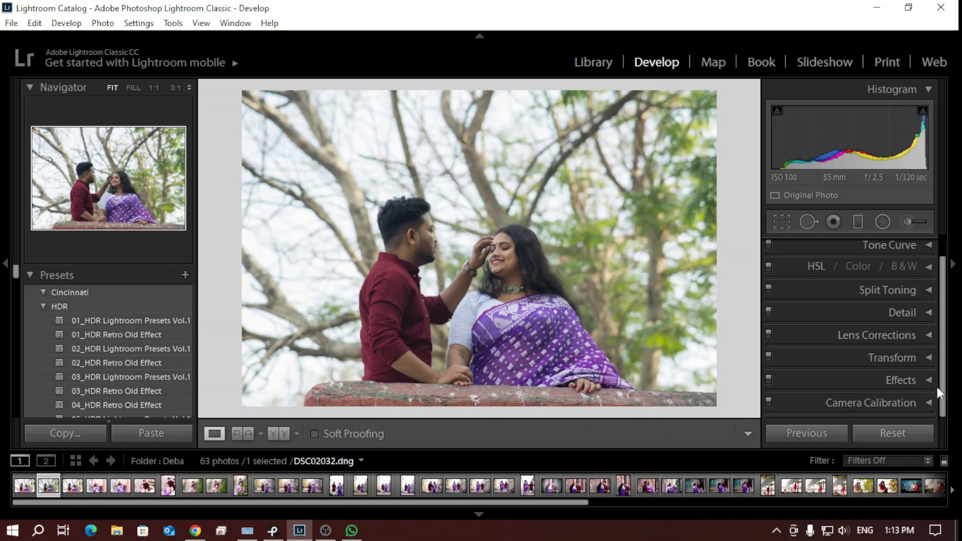
Keep the Adobe Standard profile in Camera Calibration, try the Shadows tint at -100, and settle it at -14
click(929, 403)
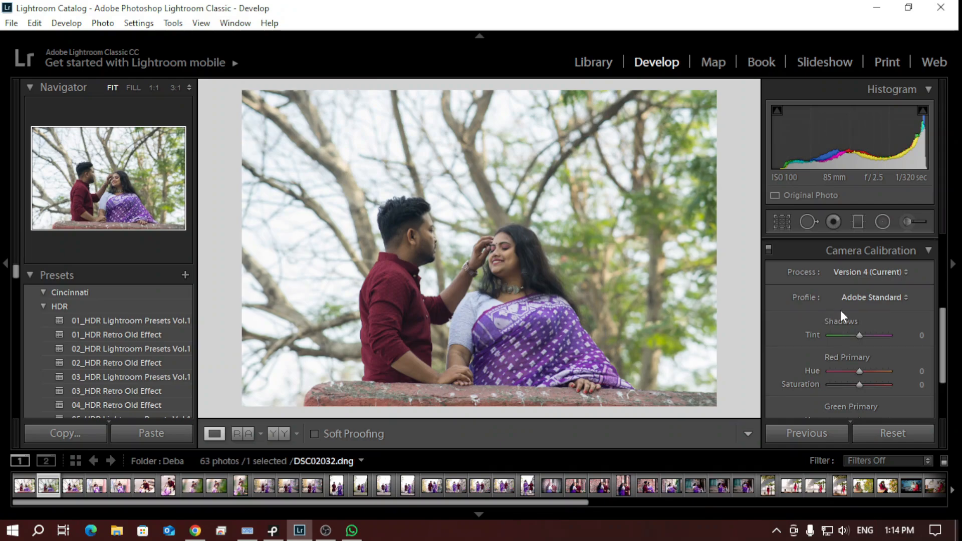
click(886, 297)
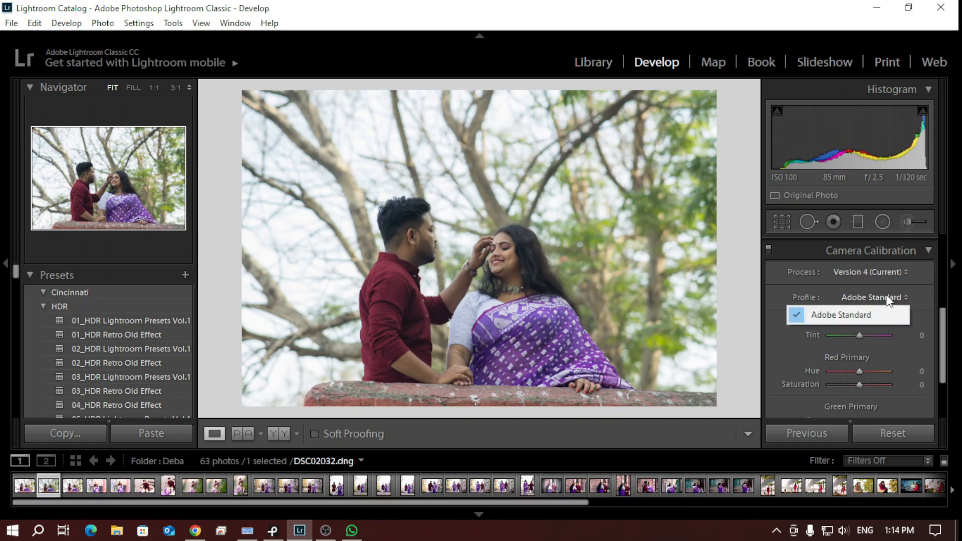
click(924, 309)
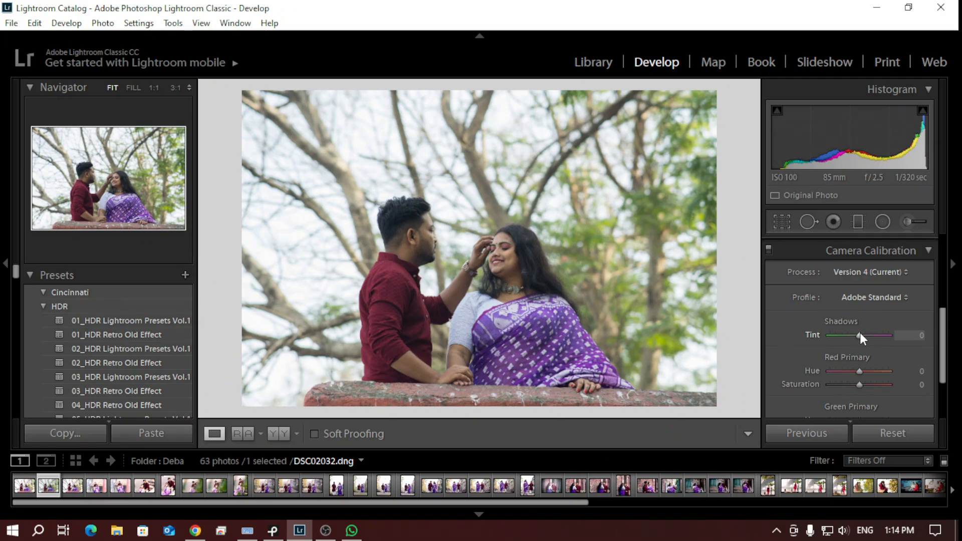
drag(856, 334, 813, 335)
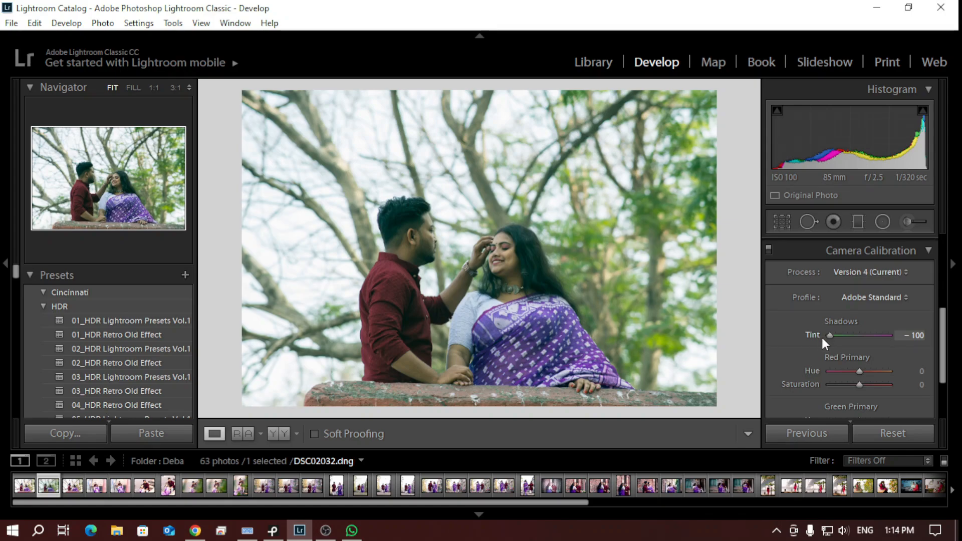
drag(821, 336, 856, 336)
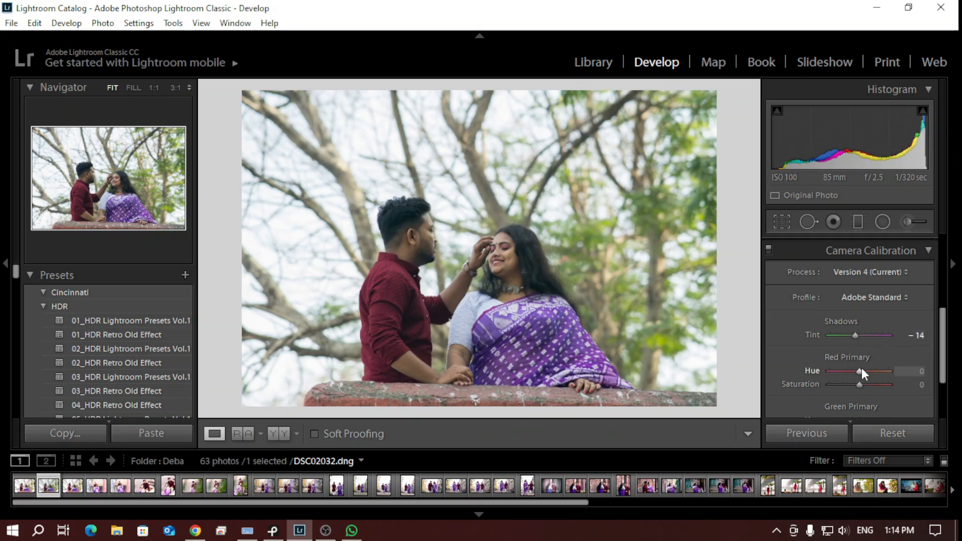
Set the Red Primary hue to +5, try its saturation at +21, and settle the saturation at +8
mouse_move(861, 372)
mouse_down()
mouse_move(824, 373)
mouse_move(859, 379)
mouse_up()
mouse_move(860, 384)
mouse_down()
mouse_move(821, 379)
mouse_move(866, 390)
mouse_up()
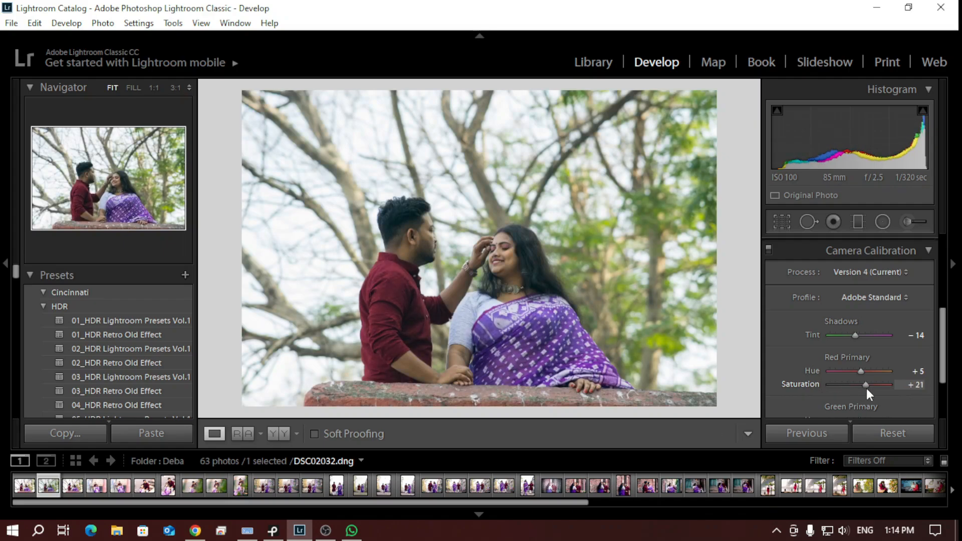
double_click(866, 384)
drag(858, 385, 860, 386)
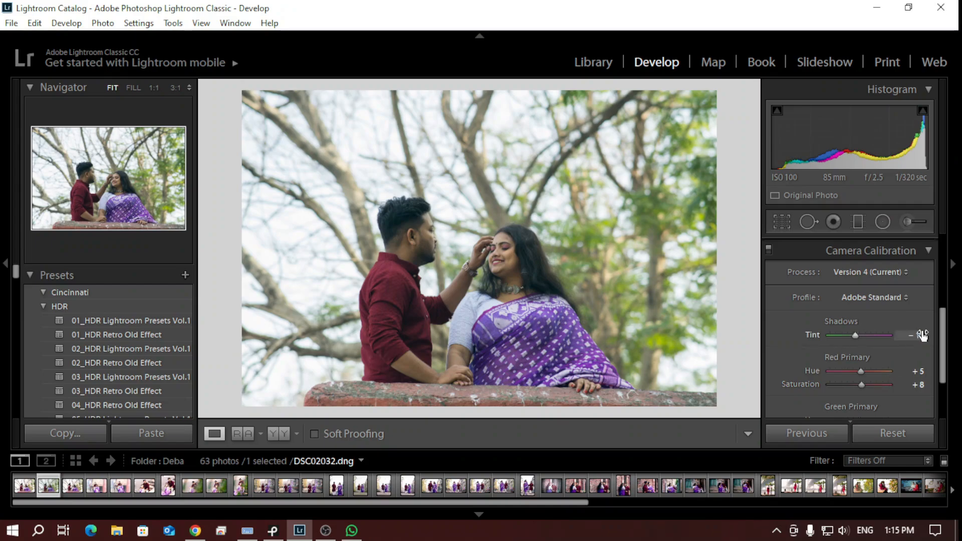
Set the Green Primary hue to -20 and its saturation to -2 in Camera Calibration
scroll(941, 357, down, 1)
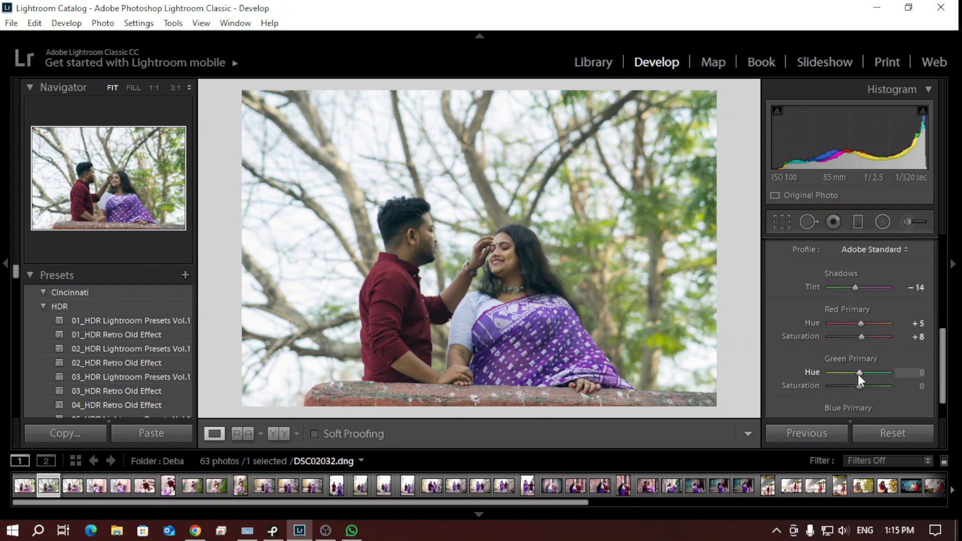
key(Down)
key(Down)
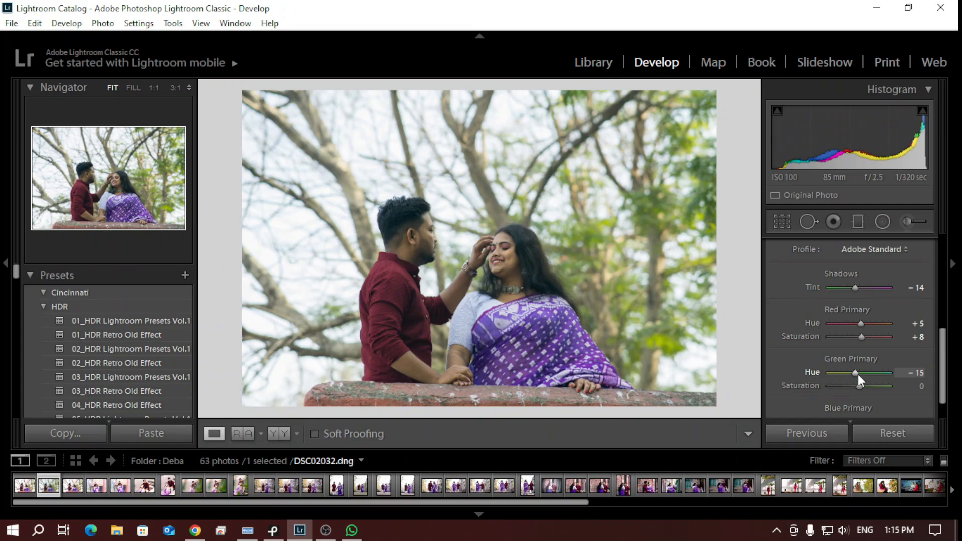
key(Down)
key(Down)
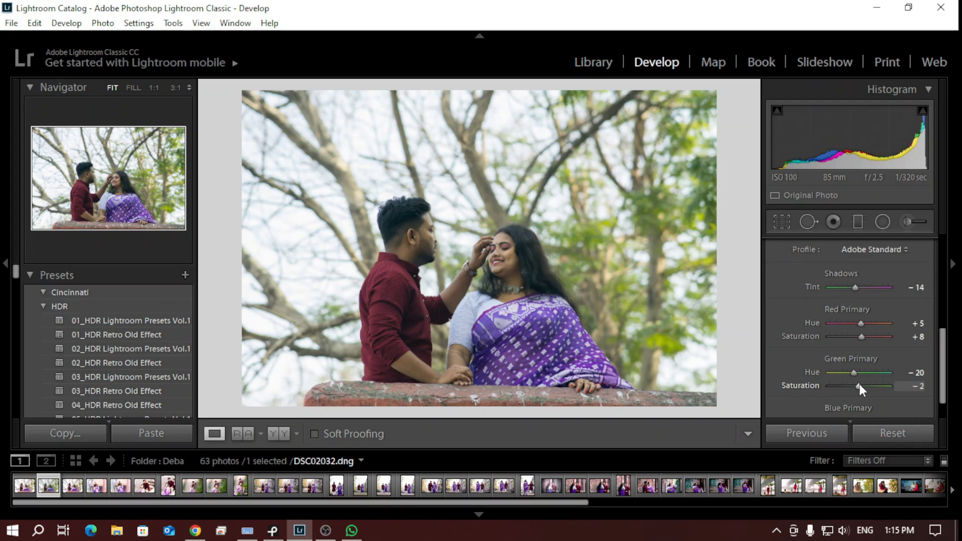
Set the Green Primary saturation to -7 and collapse the Camera Calibration settings
key(Up)
key(Up)
key(Down)
key(Down)
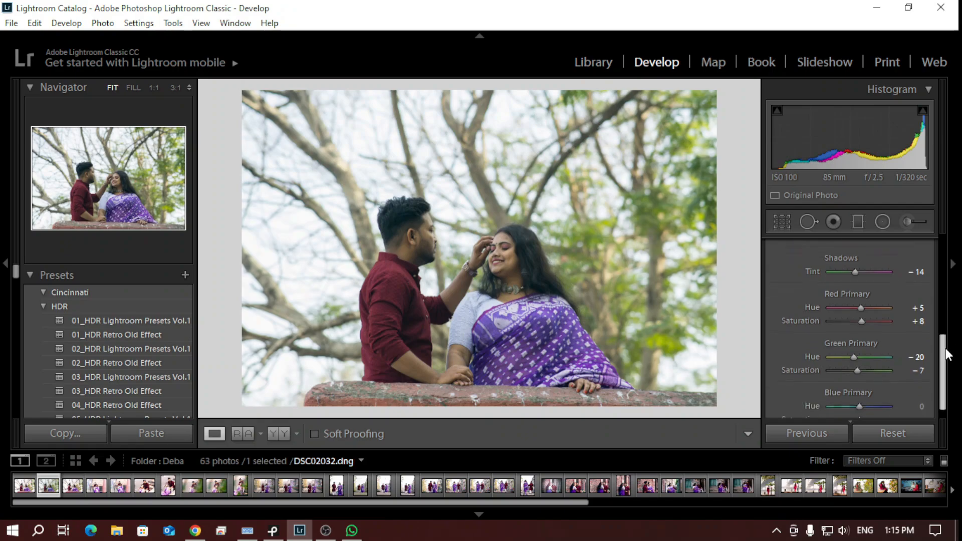
scroll(944, 351, down, 2)
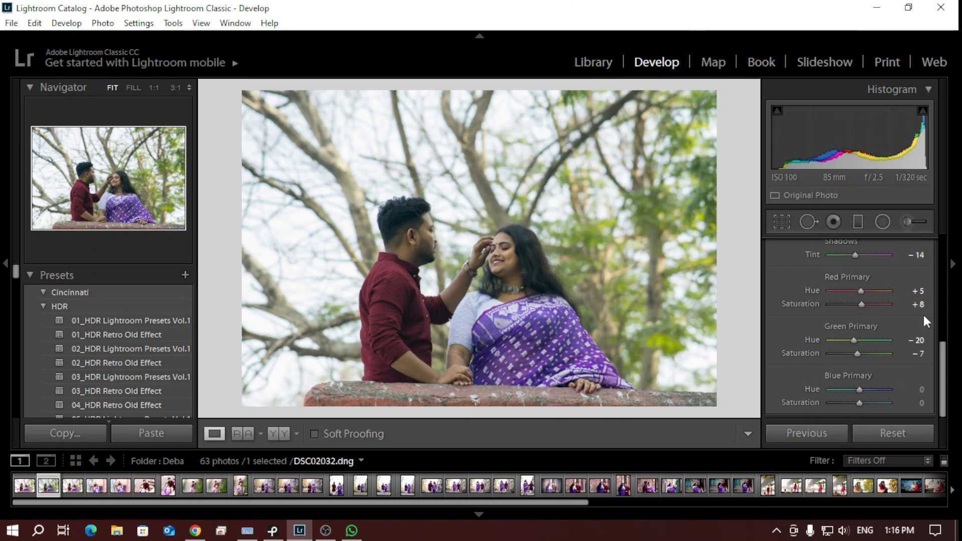
drag(944, 371, 944, 325)
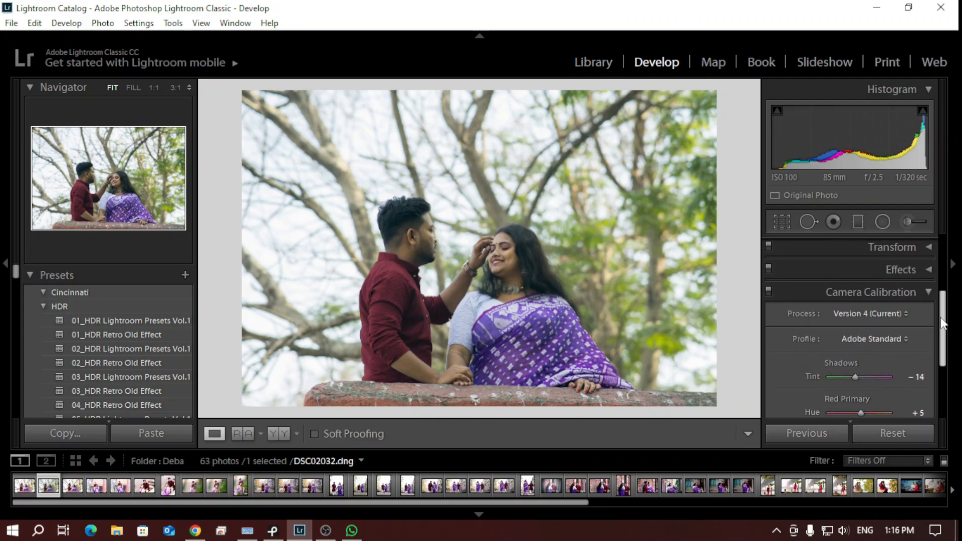
click(928, 294)
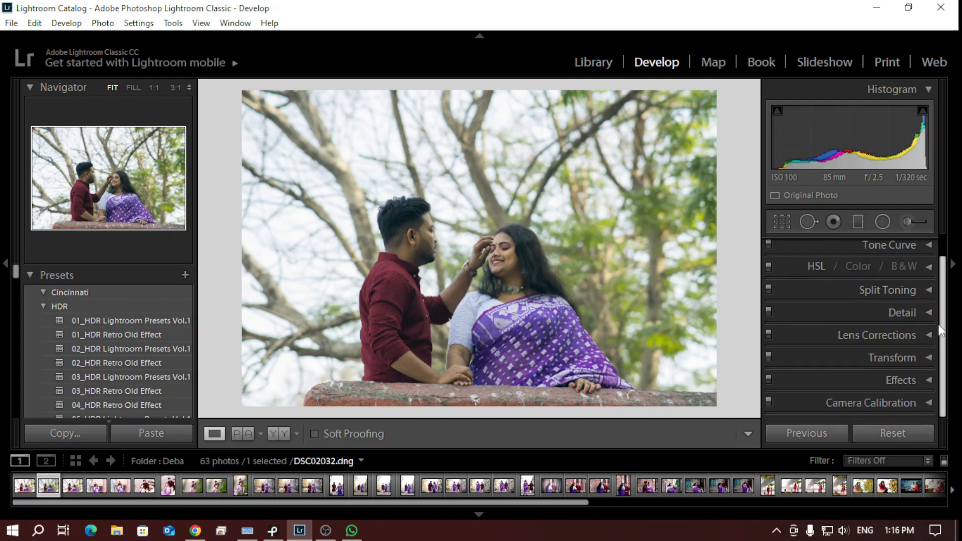
Look over the Transform, Split Toning and Effects settings without changing them
click(929, 357)
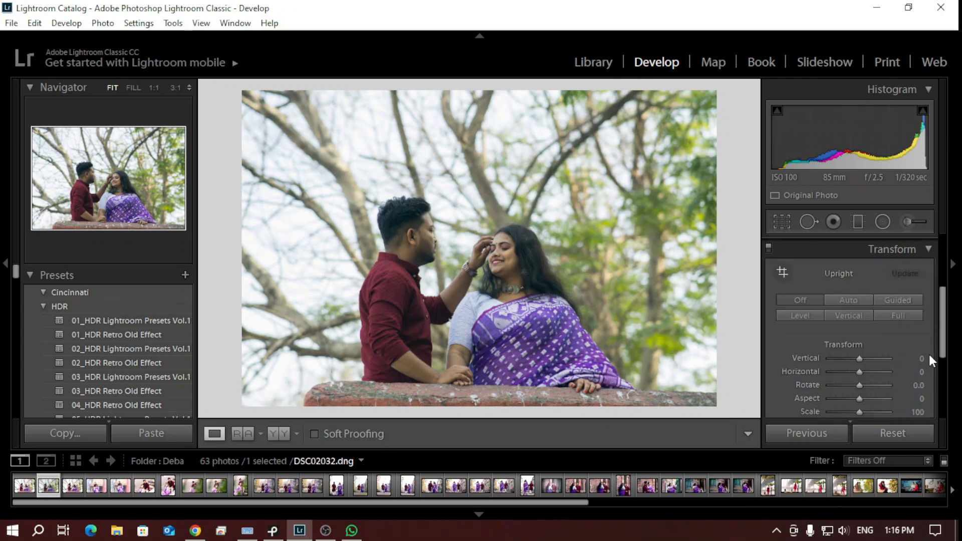
click(932, 249)
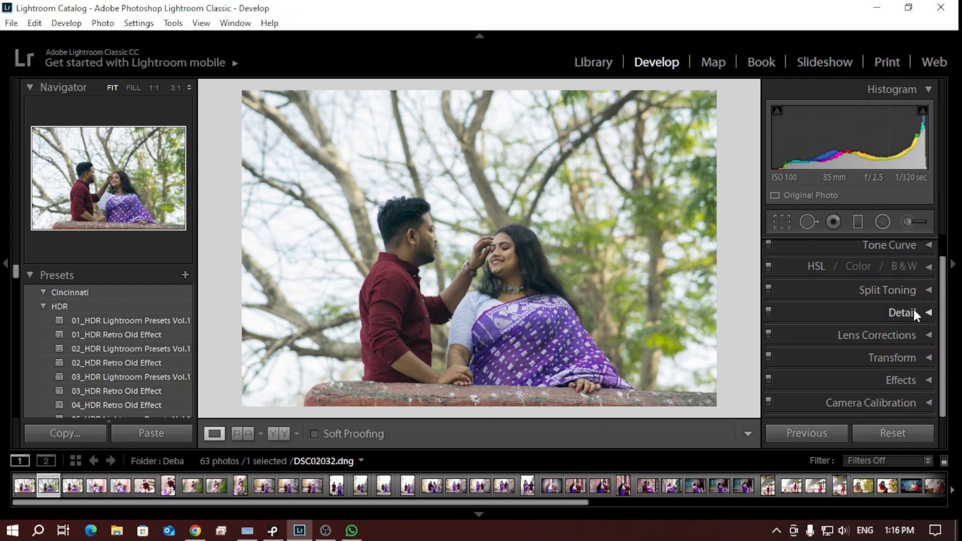
click(924, 290)
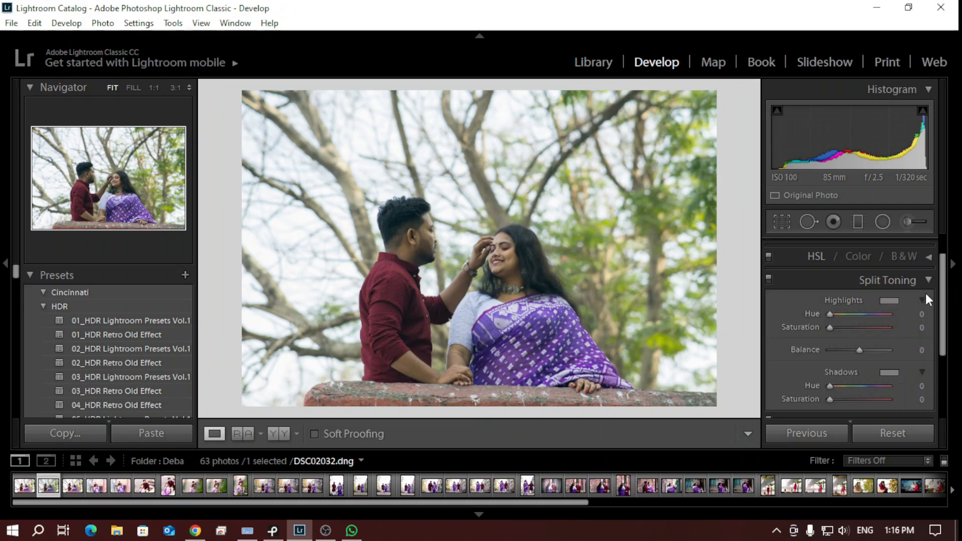
click(927, 257)
click(924, 261)
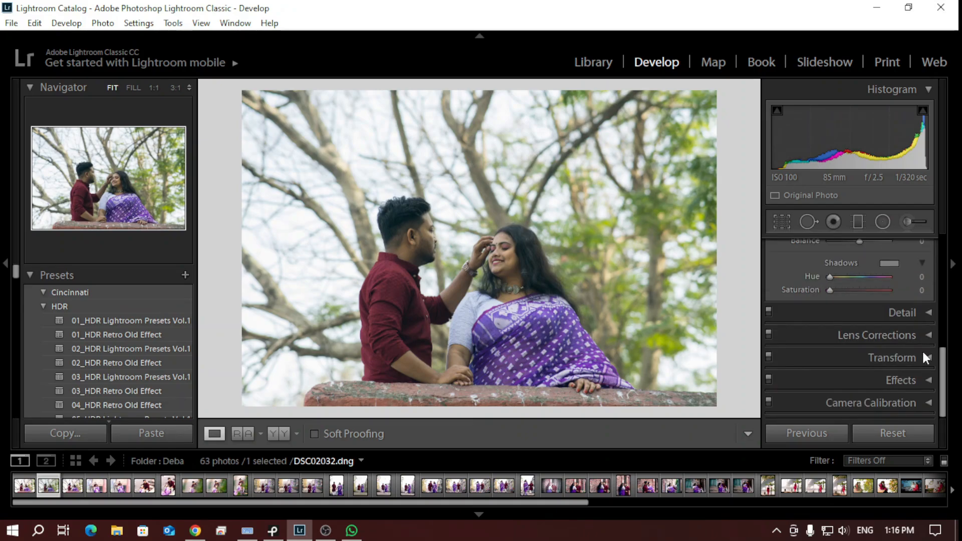
click(929, 382)
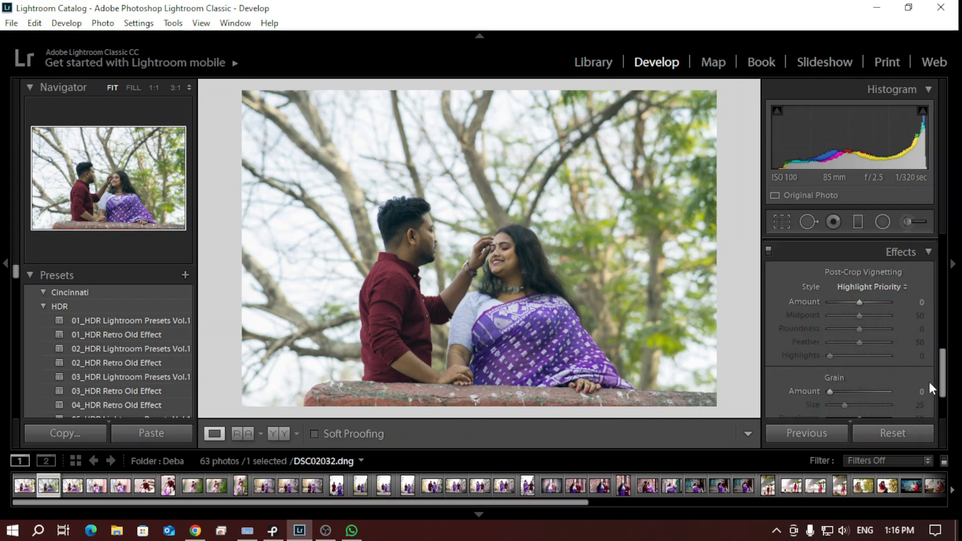
click(927, 253)
scroll(909, 323, up, 5)
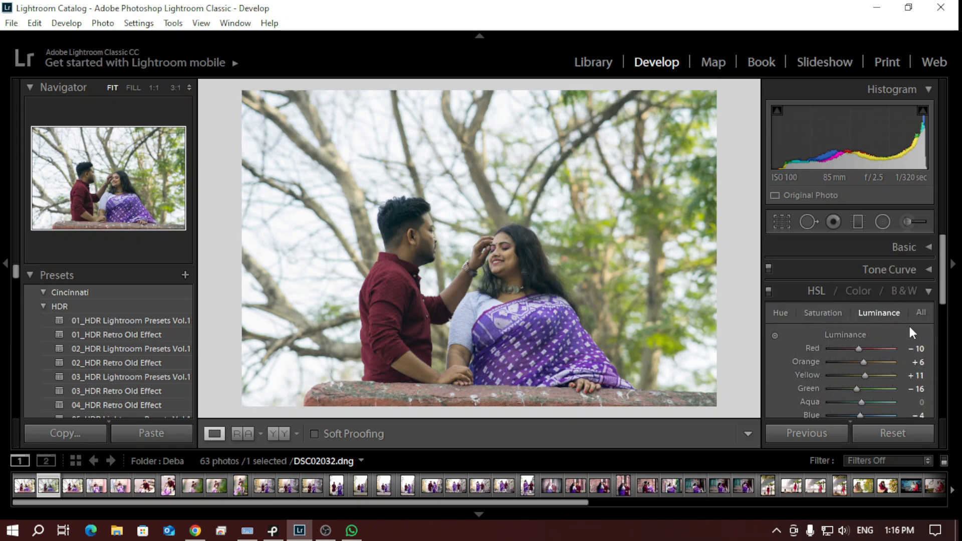
Expand the Tone Curve and pull the curve's Lights region down to -4
click(923, 267)
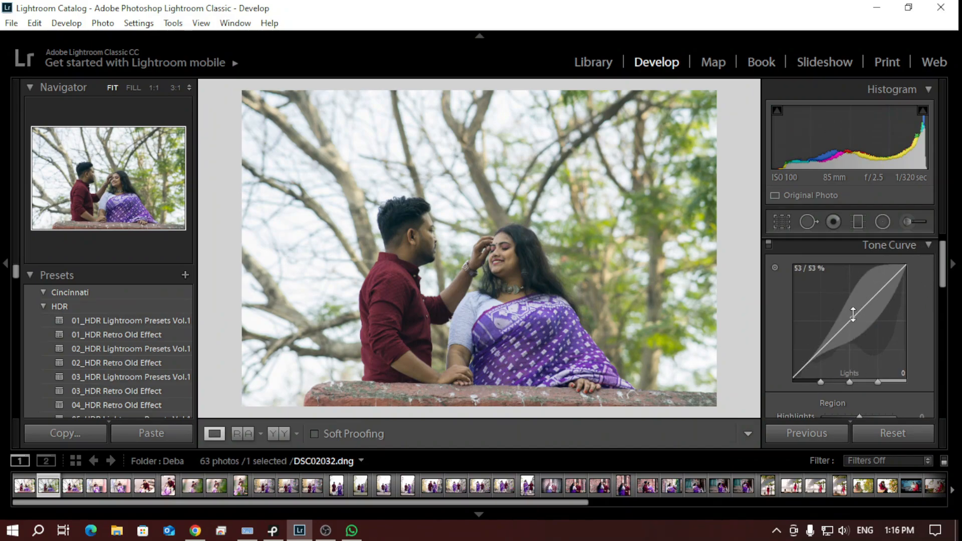
drag(853, 315, 853, 318)
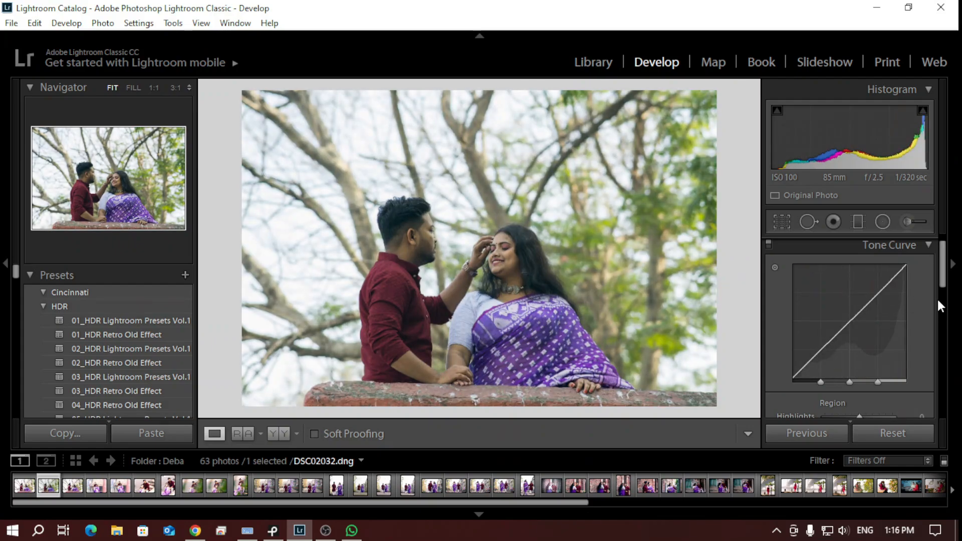
scroll(943, 271, down, 5)
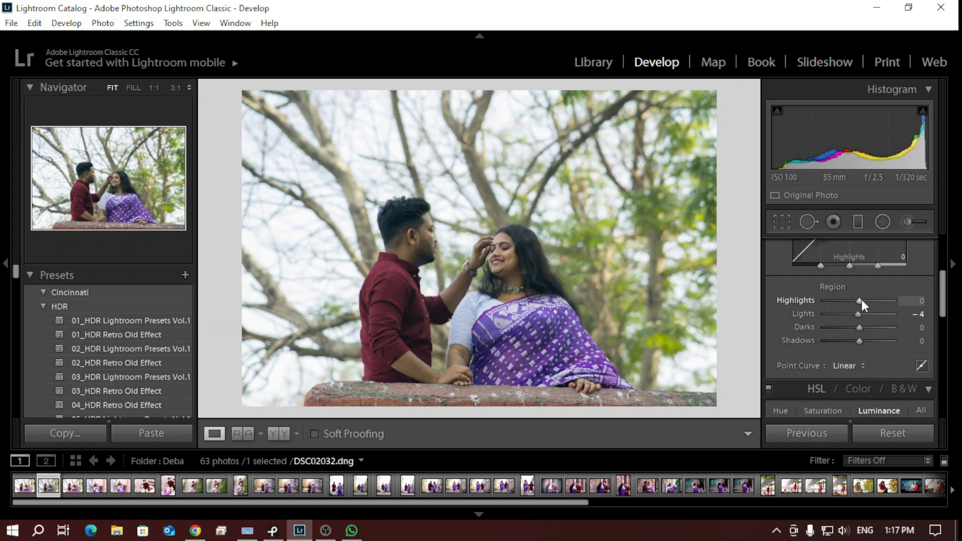
Try the Tone Curve's Highlights at -45 and +15, and settle them at +10
scroll(861, 300, down, 9)
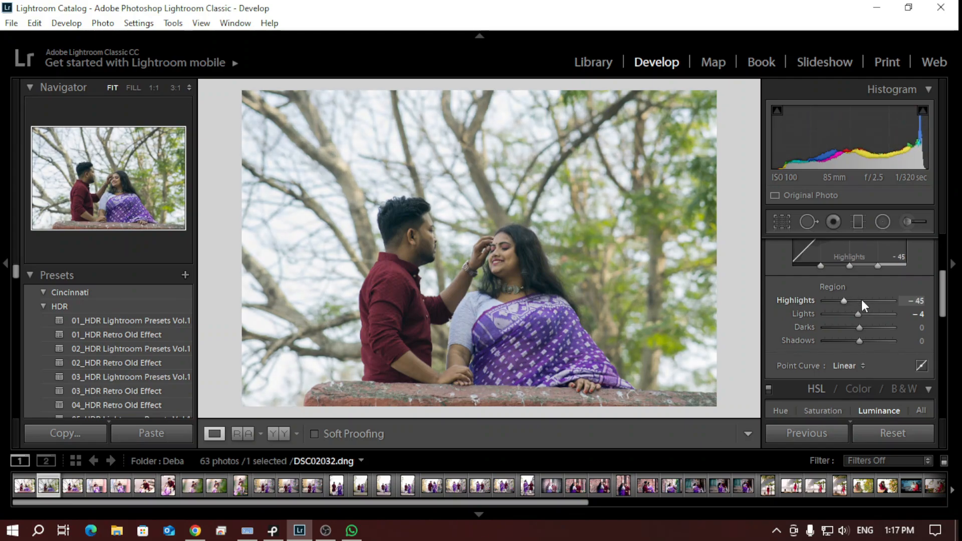
scroll(861, 300, up, 5)
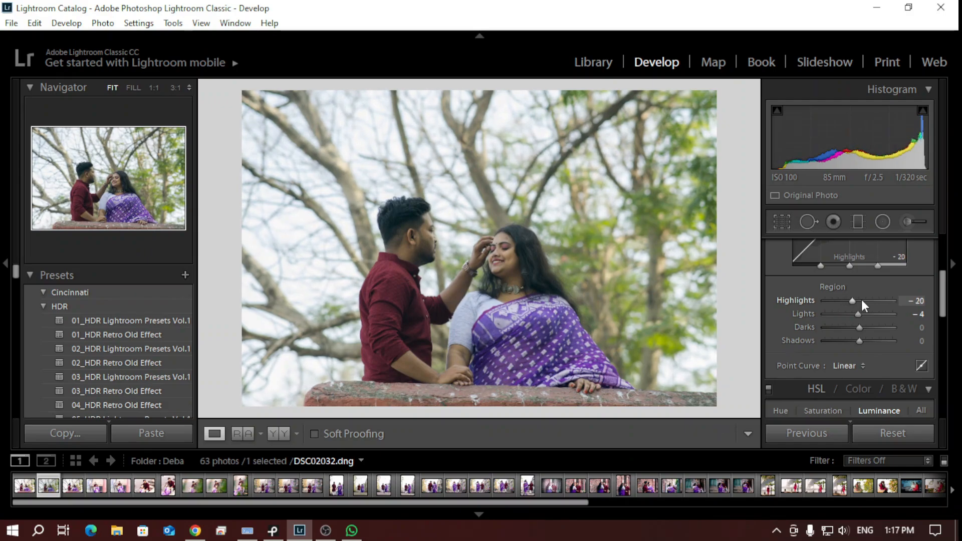
scroll(861, 300, up, 5)
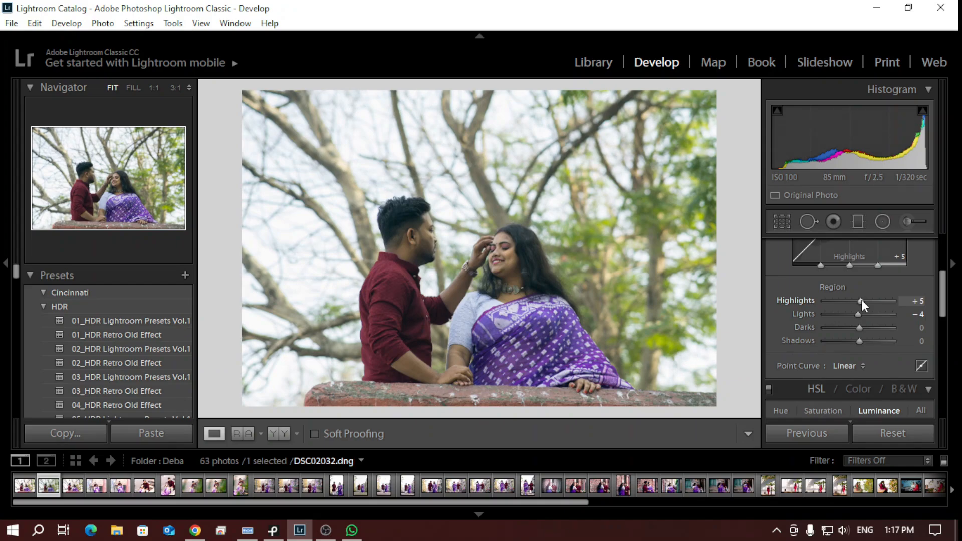
scroll(861, 300, up, 2)
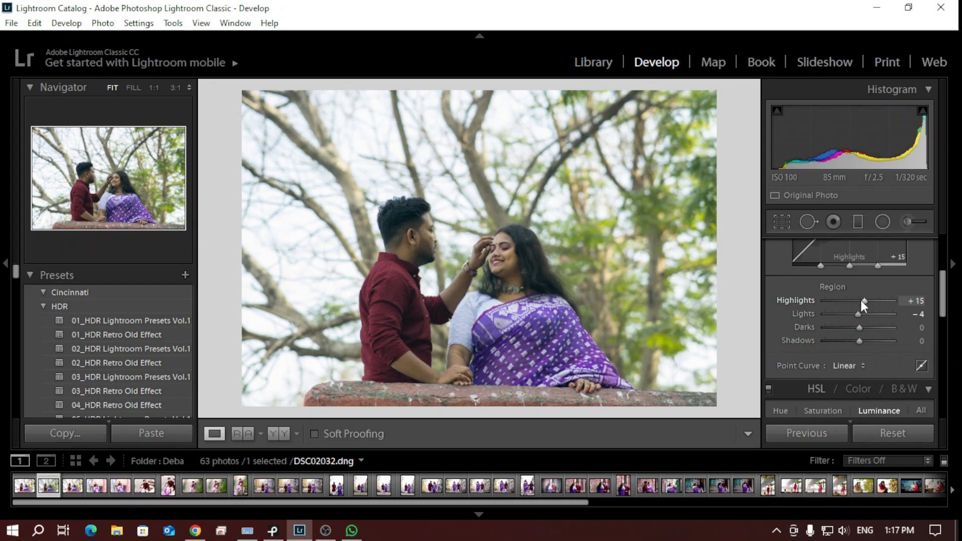
scroll(860, 300, down, 1)
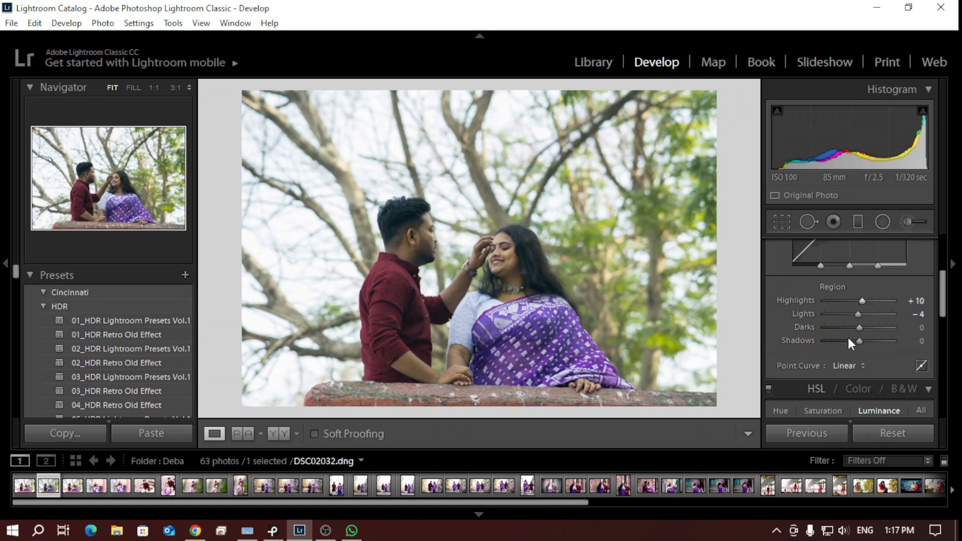
Set the Tone Curve's Lights region to -11
drag(860, 318, 861, 318)
scroll(861, 318, down, 2)
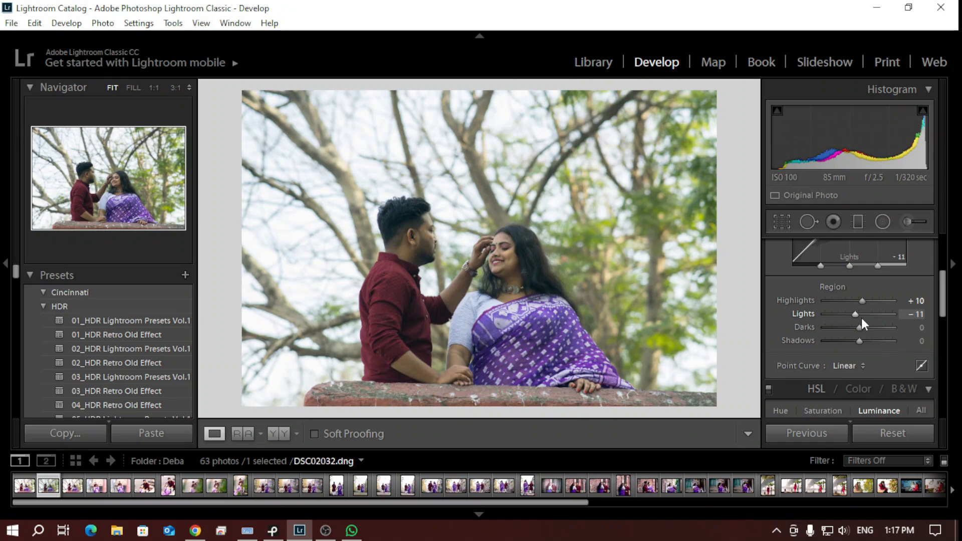
scroll(861, 318, up, 1)
scroll(861, 318, down, 1)
scroll(862, 318, up, 1)
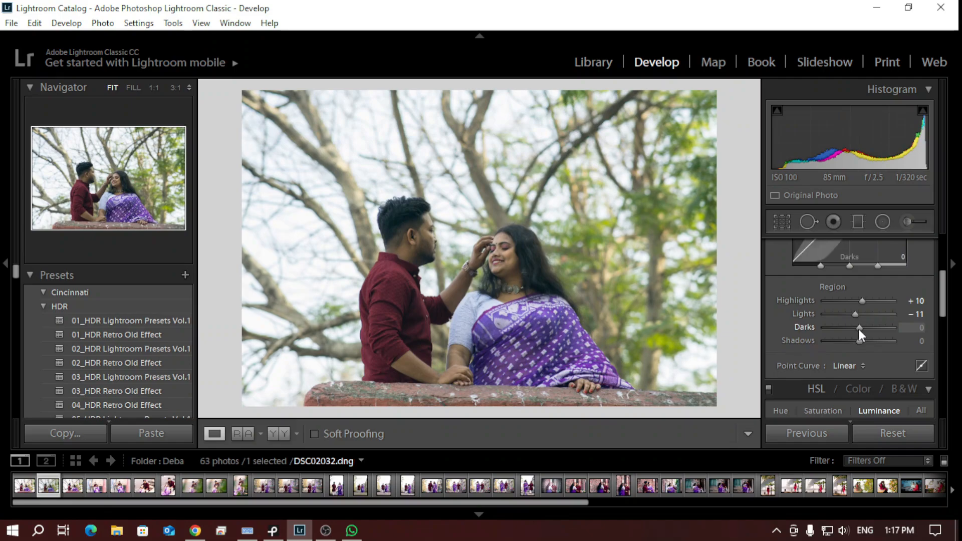
Try the Tone Curve's Darks at -12 and settle them at -7
scroll(858, 328, up, 1)
scroll(857, 328, down, 2)
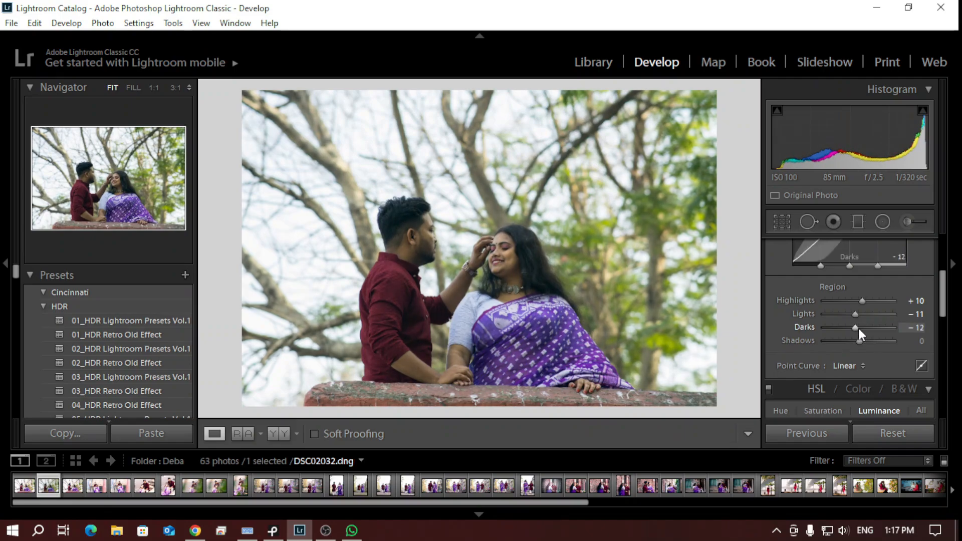
scroll(858, 328, down, 1)
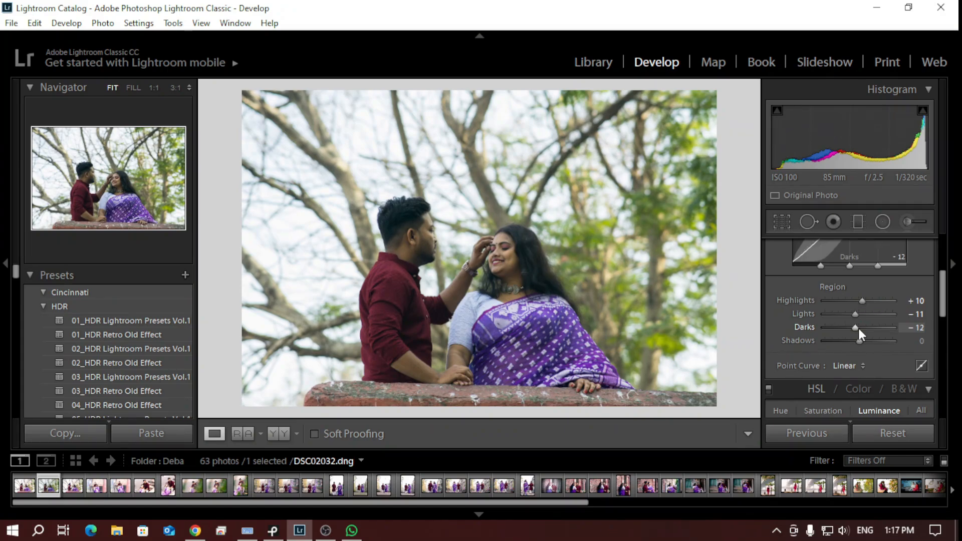
scroll(858, 328, down, 1)
scroll(858, 328, up, 2)
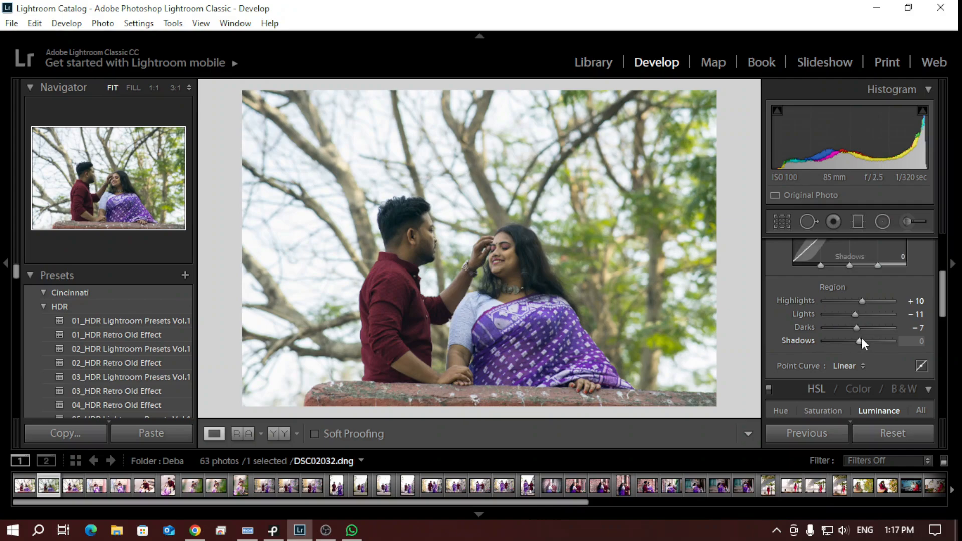
Try the Tone Curve's Shadows at -20 and settle them at -5
key(Up)
key(Up)
key(Down)
key(Down)
key(Down)
key(Down)
key(Down)
key(Down)
key(Down)
key(Down)
key(Down)
key(Up)
key(Up)
key(Up)
key(Up)
key(Up)
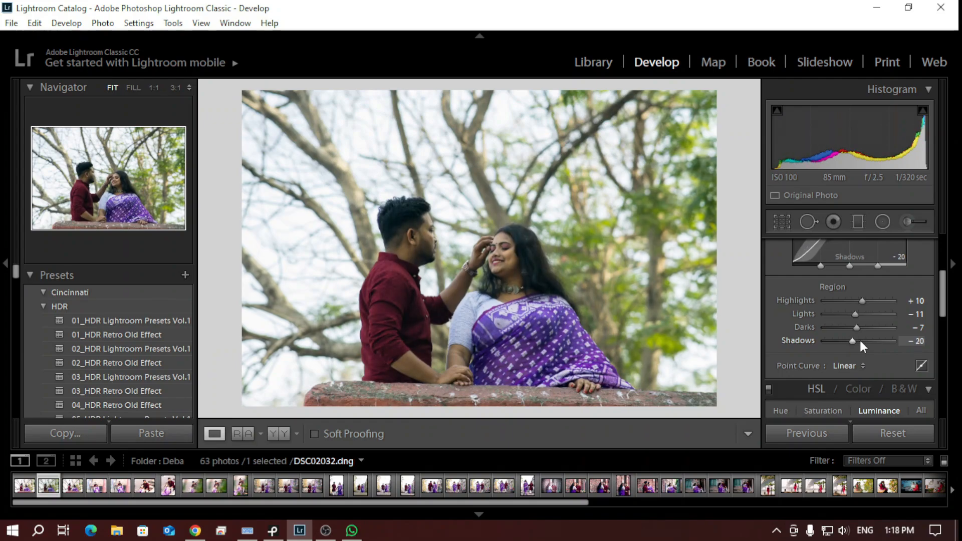
key(Up)
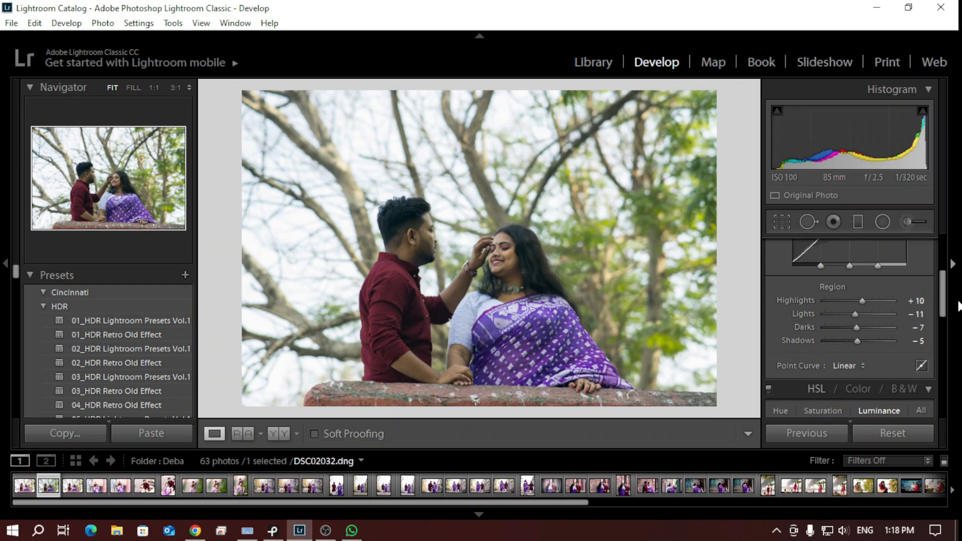
drag(943, 311, 943, 272)
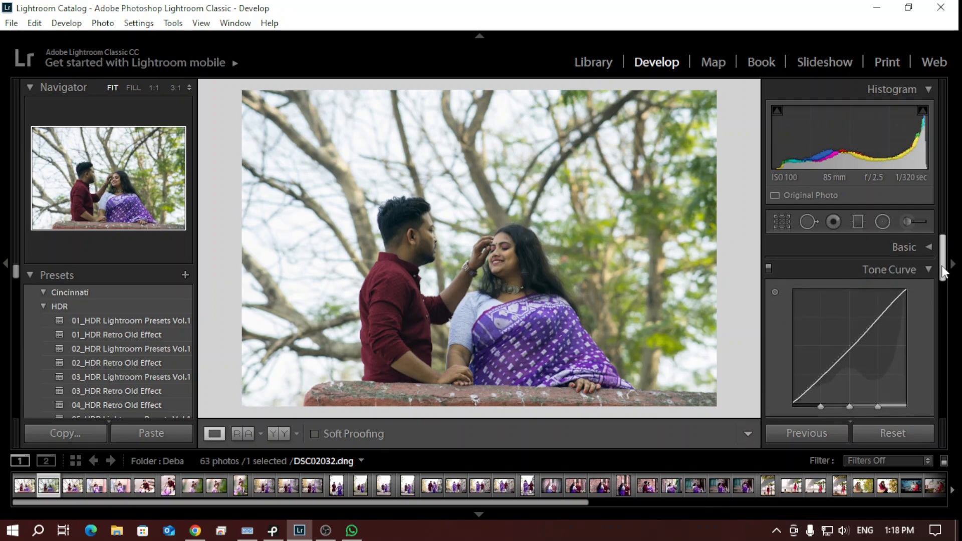